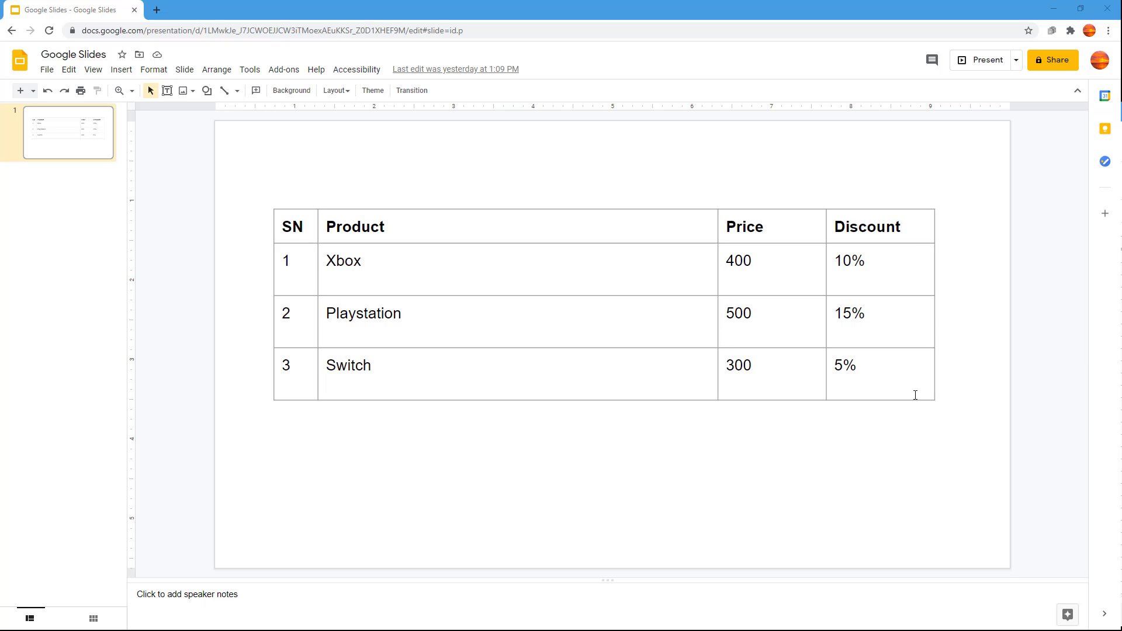
Step: Select all cells of the product table and open its format options
{"action": "left_click_drag", "start_coordinate": [912, 368], "coordinate": [298, 237]}
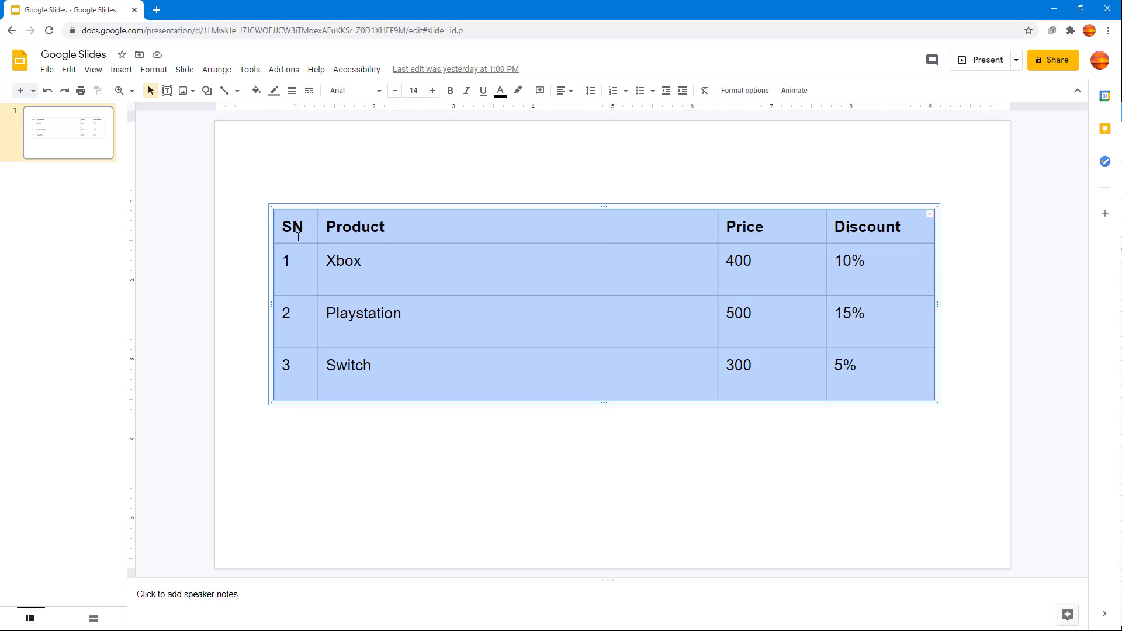
{"action": "left_click", "coordinate": [732, 92]}
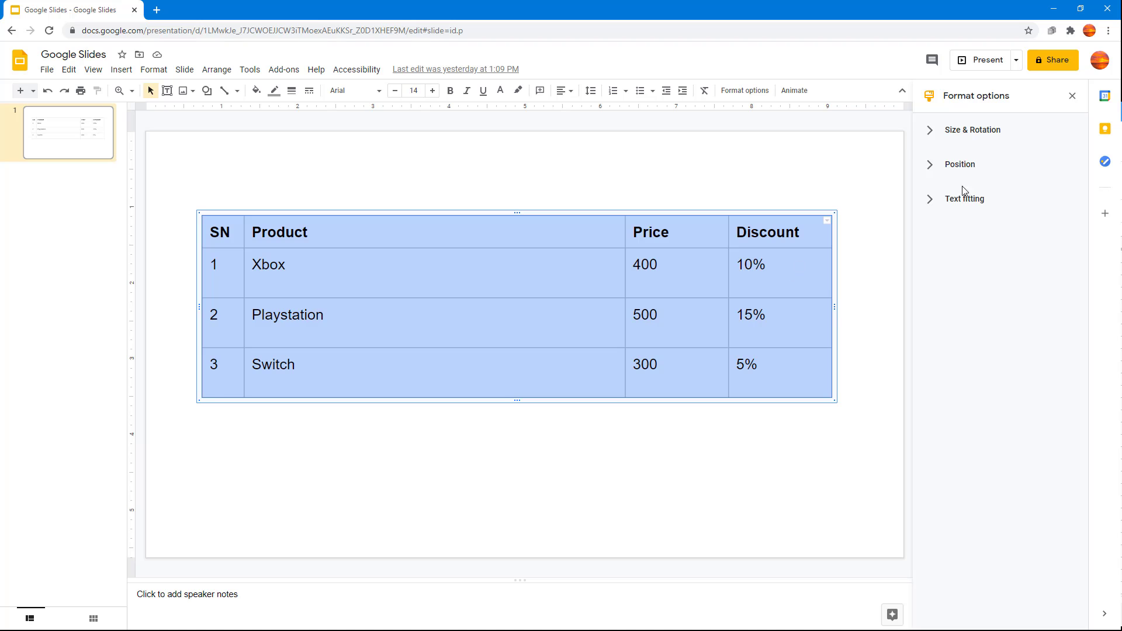
{"action": "left_click", "coordinate": [1073, 96]}
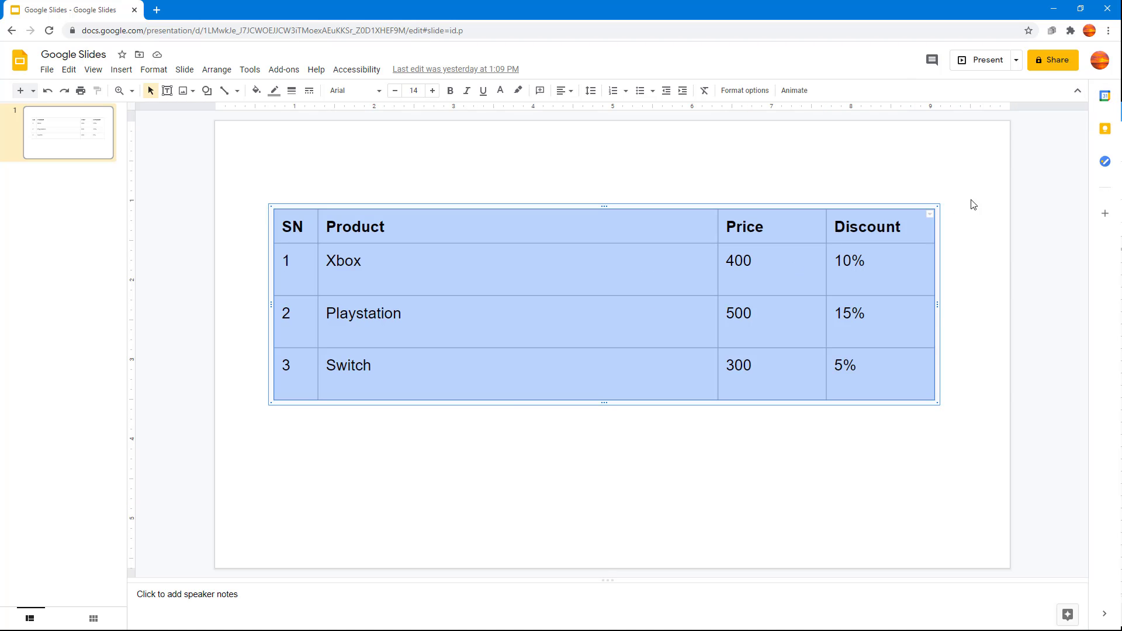
{"action": "right_click", "coordinate": [789, 229]}
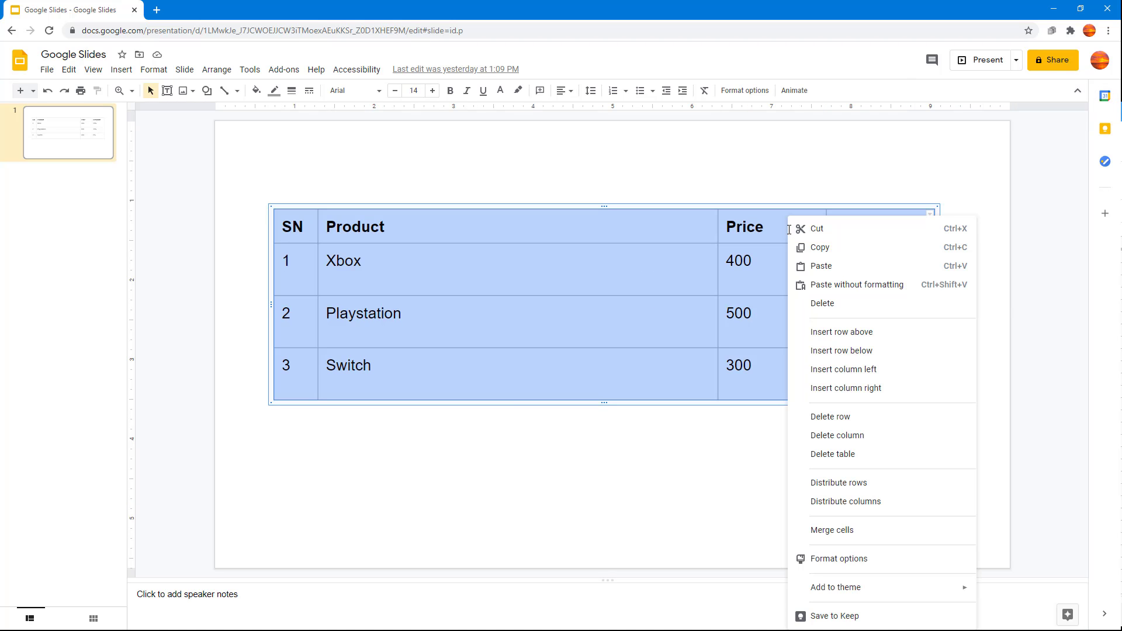
{"action": "left_click", "coordinate": [892, 566]}
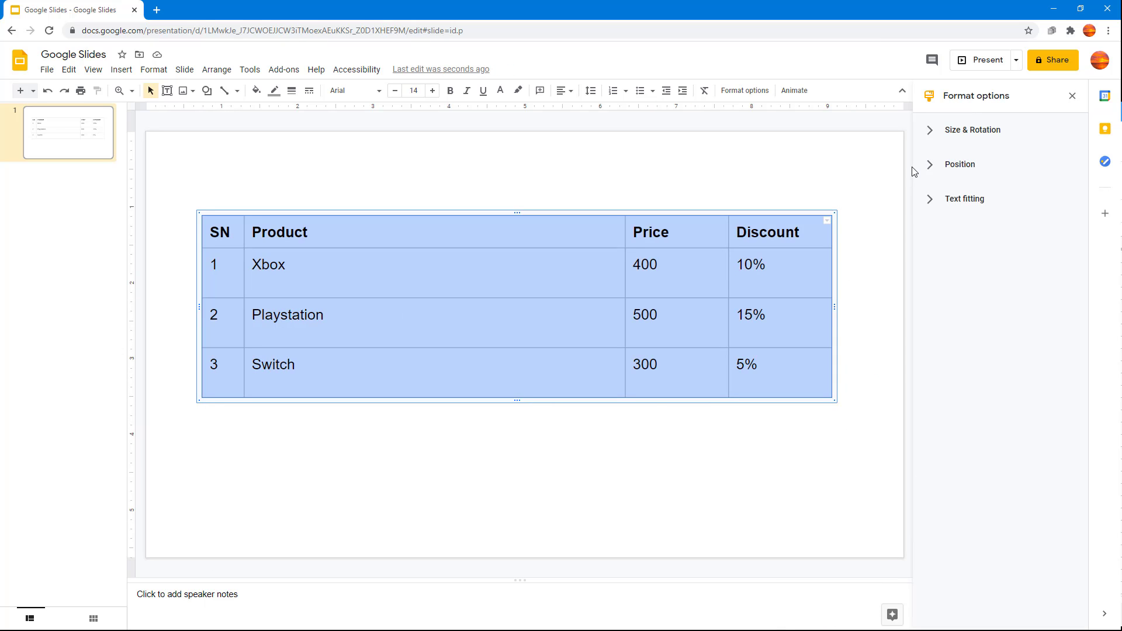
Step: Resize the table to a width of 7.91 in and a height of 2.9 in, then deselect it
{"action": "left_click", "coordinate": [932, 138]}
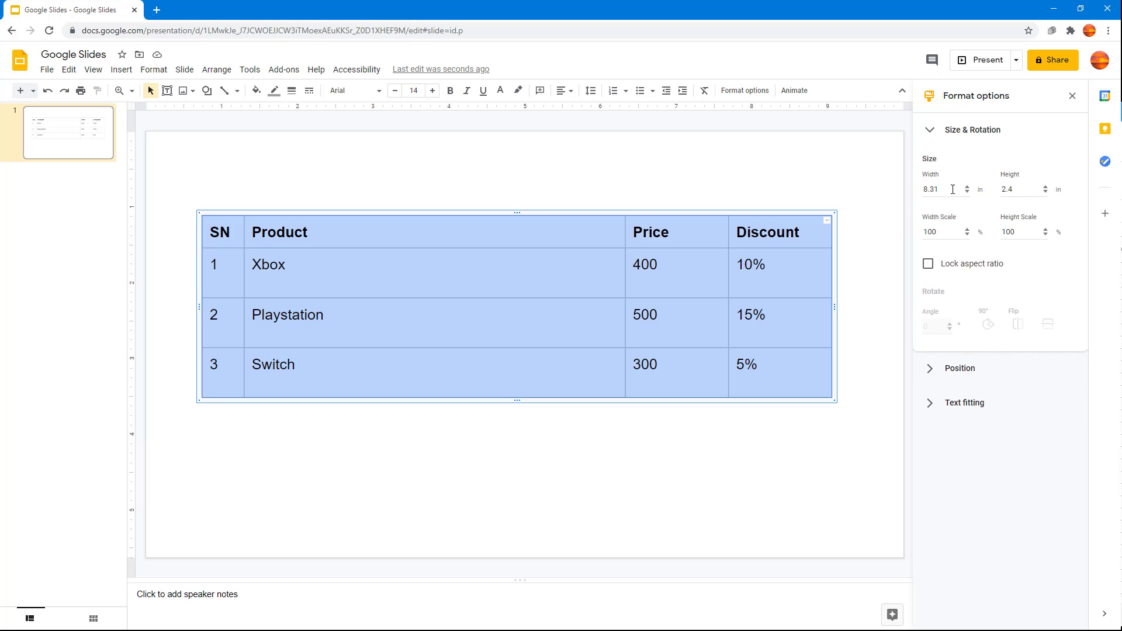
{"action": "left_click_drag", "start_coordinate": [968, 187], "coordinate": [968, 187]}
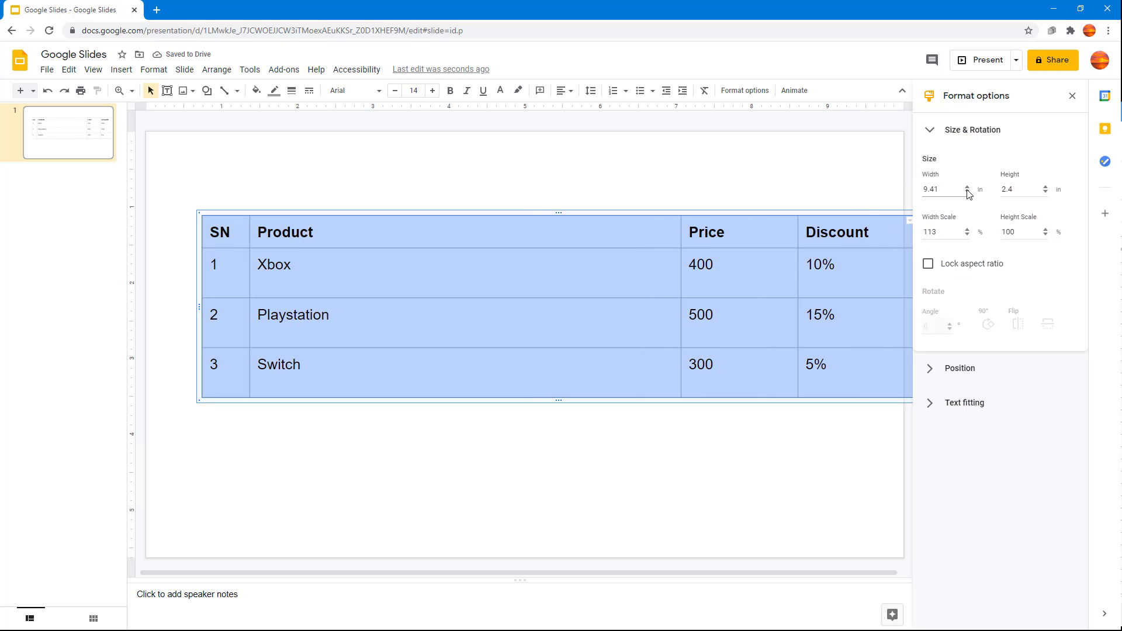
{"action": "left_click_drag", "start_coordinate": [967, 192], "coordinate": [968, 192]}
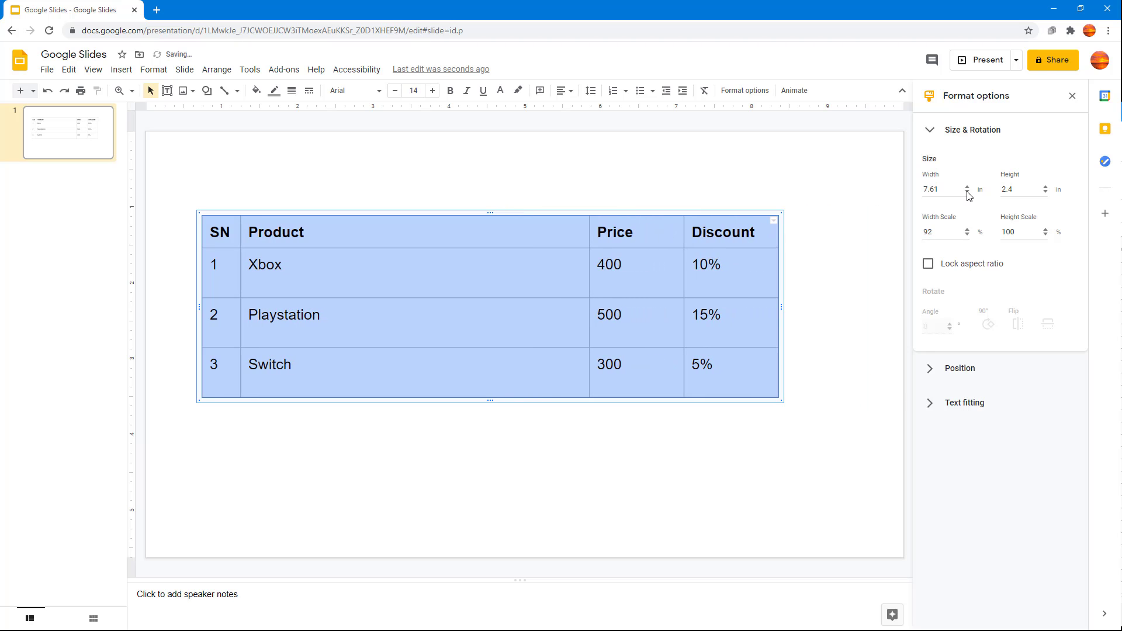
{"action": "left_click", "coordinate": [967, 186]}
{"action": "left_click", "coordinate": [1047, 186]}
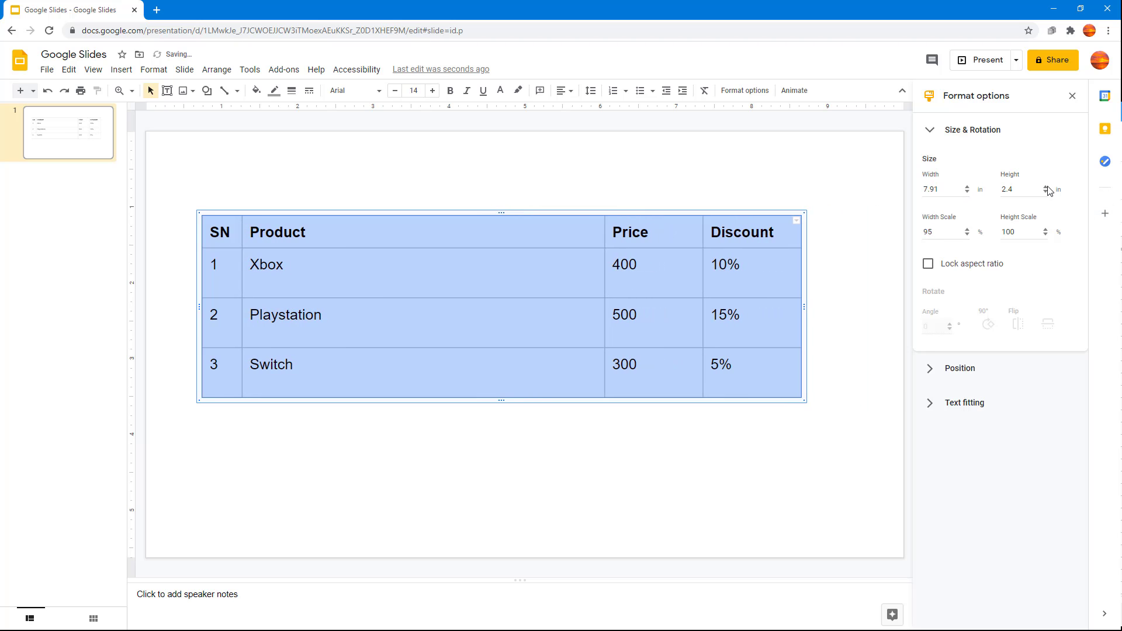
{"action": "left_click_drag", "start_coordinate": [1047, 186], "coordinate": [1046, 187]}
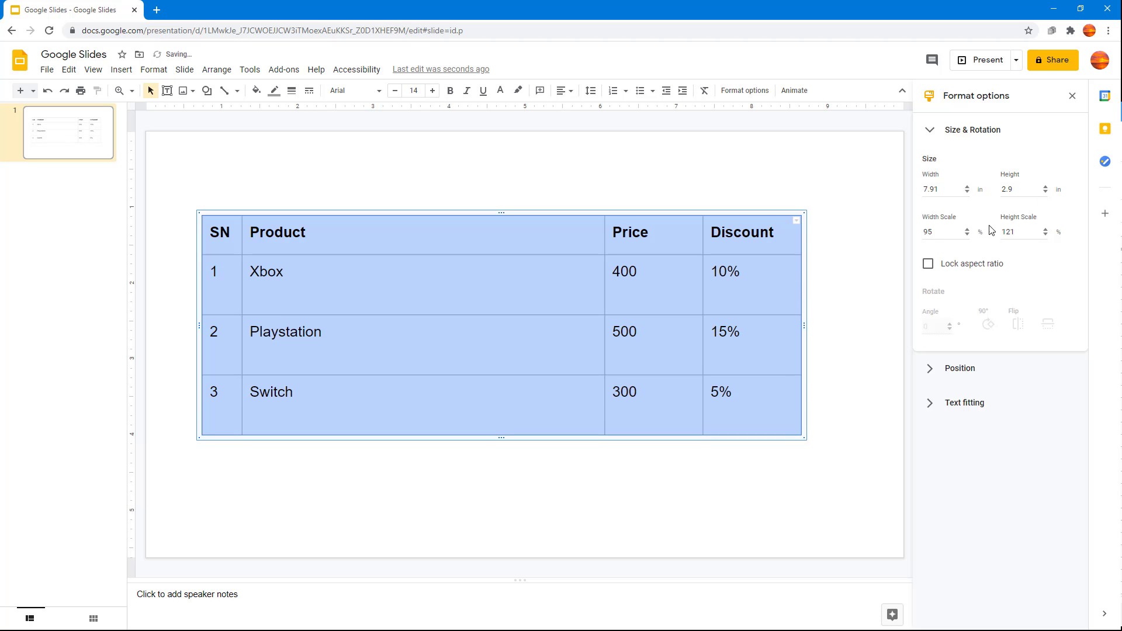
{"action": "right_click", "coordinate": [682, 403]}
{"action": "left_click", "coordinate": [690, 188]}
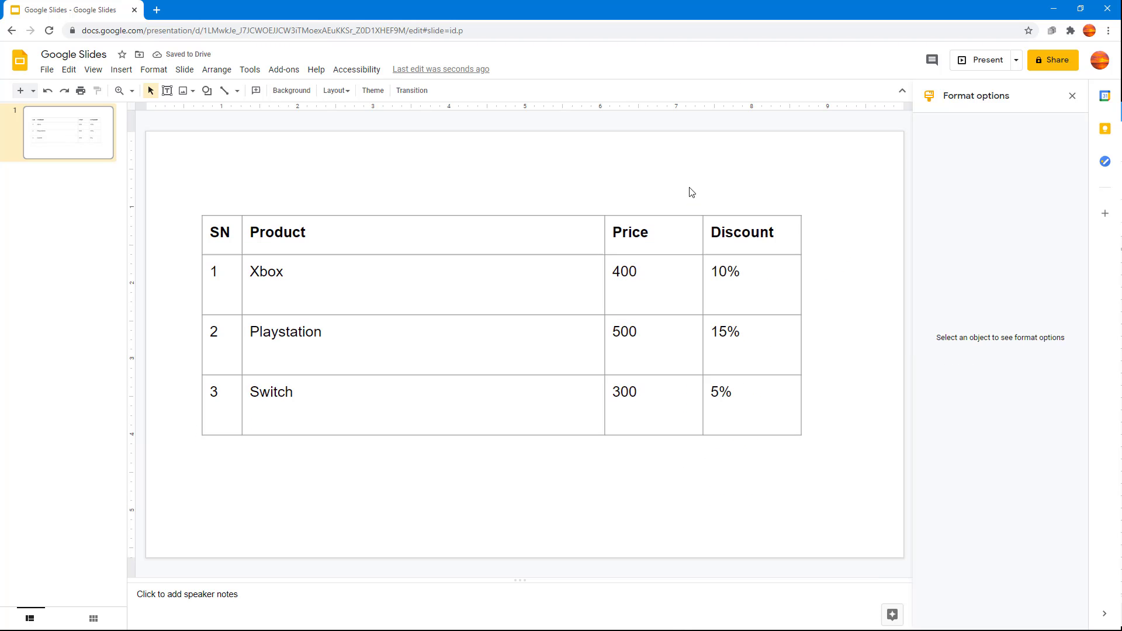
Step: Increase the table's width scale to 105%, making it 8.31 in wide
{"action": "left_click", "coordinate": [755, 273]}
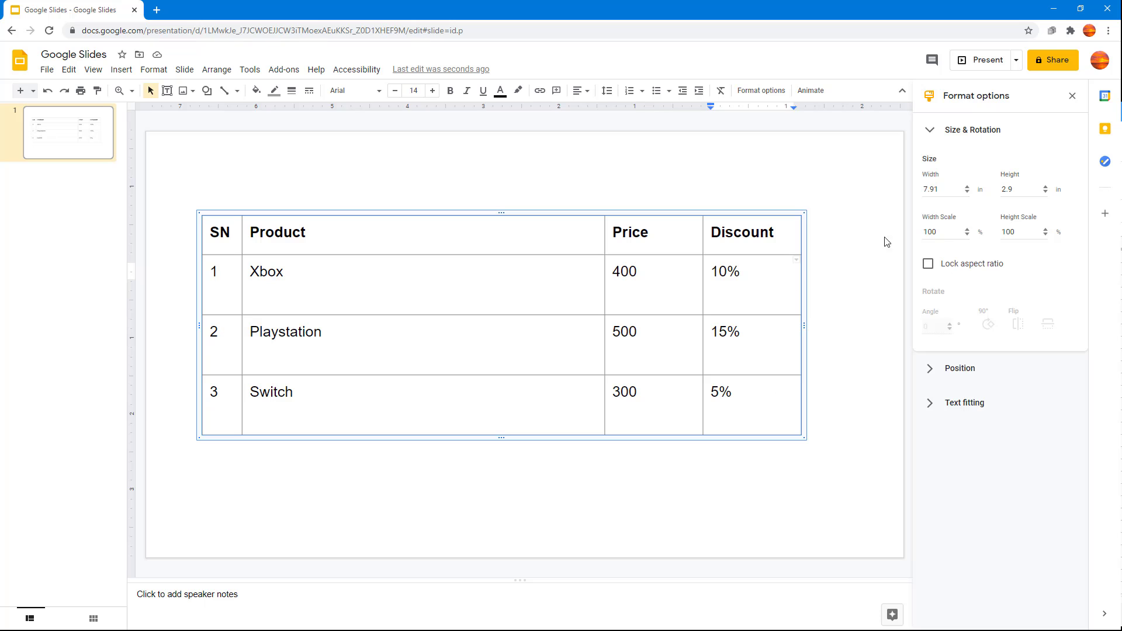
{"action": "left_click", "coordinate": [968, 230]}
{"action": "left_click", "coordinate": [967, 229]}
{"action": "left_click", "coordinate": [967, 230]}
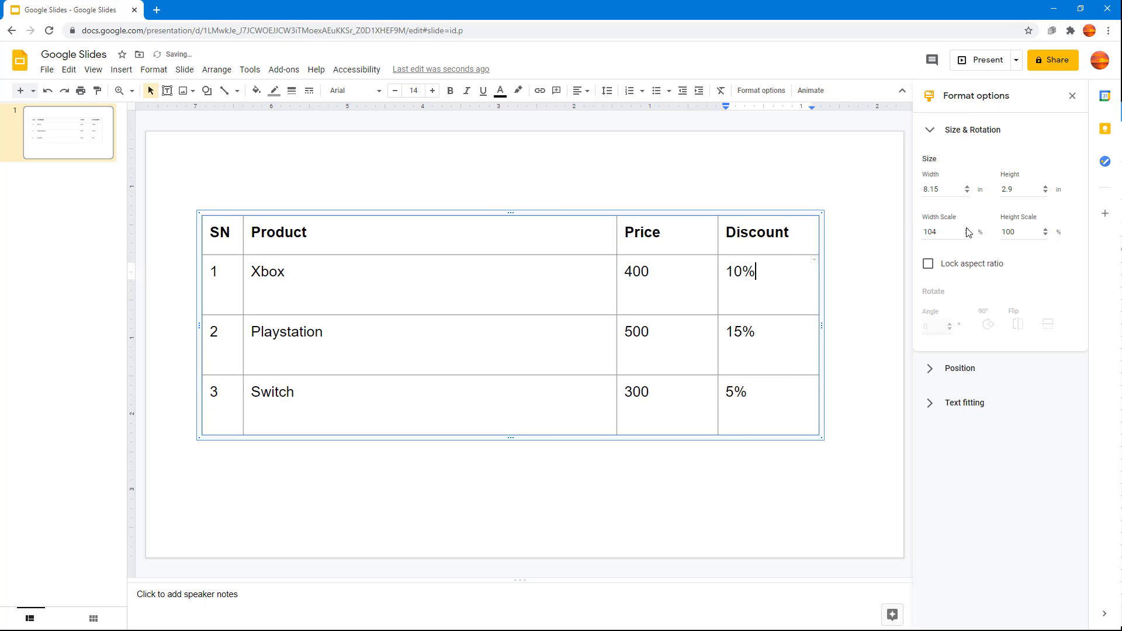
{"action": "left_click", "coordinate": [967, 229]}
{"action": "left_click", "coordinate": [968, 229]}
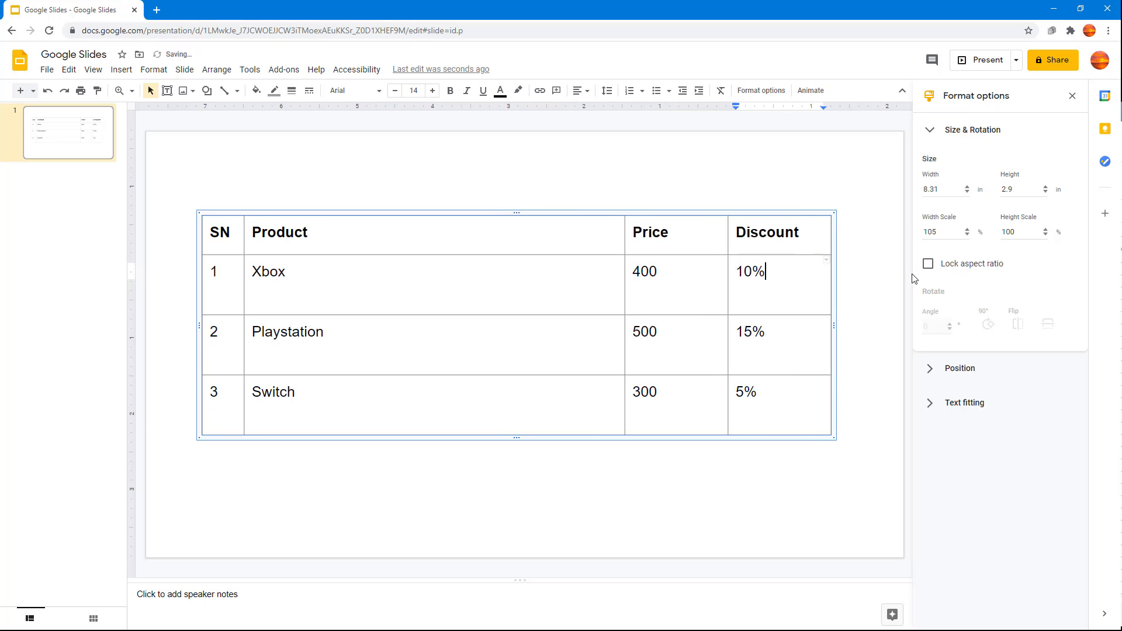
Step: Lock the aspect ratio, scale the table proportionally to 8.15 in by 2.84 in, and unlock the ratio again
{"action": "left_click", "coordinate": [929, 263]}
{"action": "left_click", "coordinate": [967, 234]}
{"action": "left_click", "coordinate": [968, 234]}
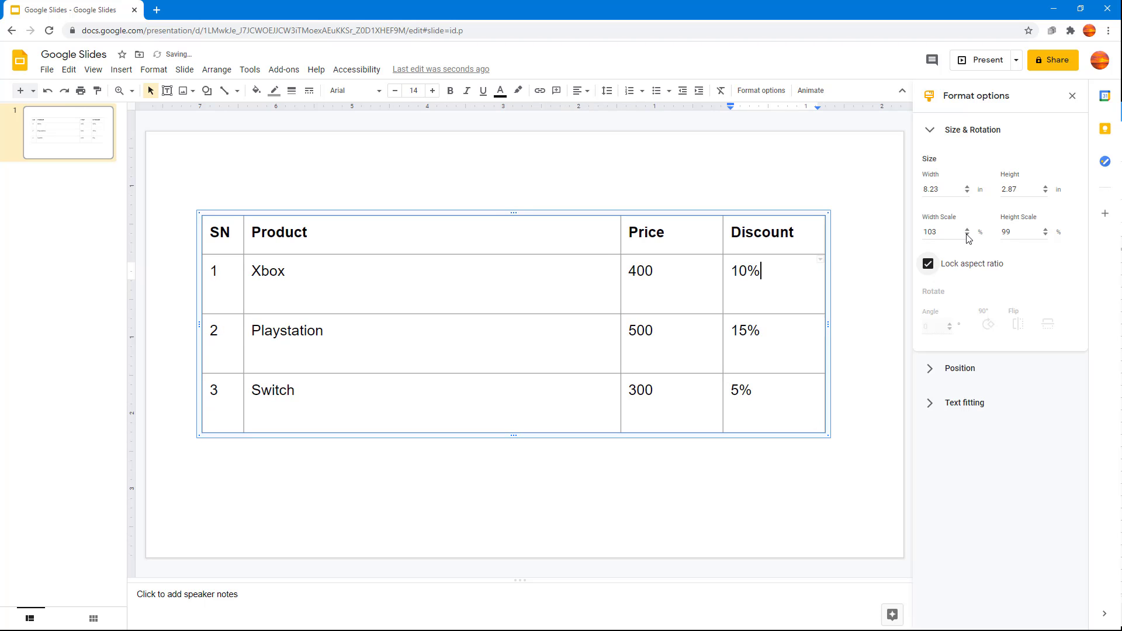
{"action": "left_click", "coordinate": [968, 235]}
{"action": "left_click", "coordinate": [967, 235]}
{"action": "left_click", "coordinate": [968, 234]}
{"action": "left_click", "coordinate": [968, 234]}
{"action": "left_click", "coordinate": [965, 229]}
{"action": "left_click", "coordinate": [966, 229]}
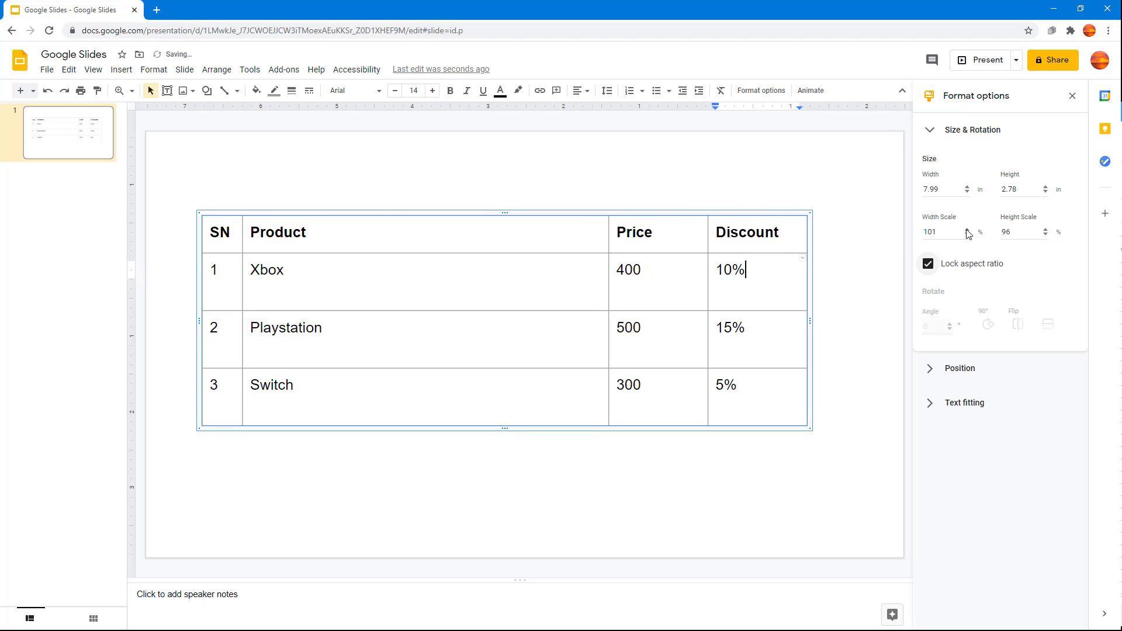
{"action": "left_click", "coordinate": [965, 230]}
{"action": "left_click", "coordinate": [965, 230]}
{"action": "left_click", "coordinate": [941, 267]}
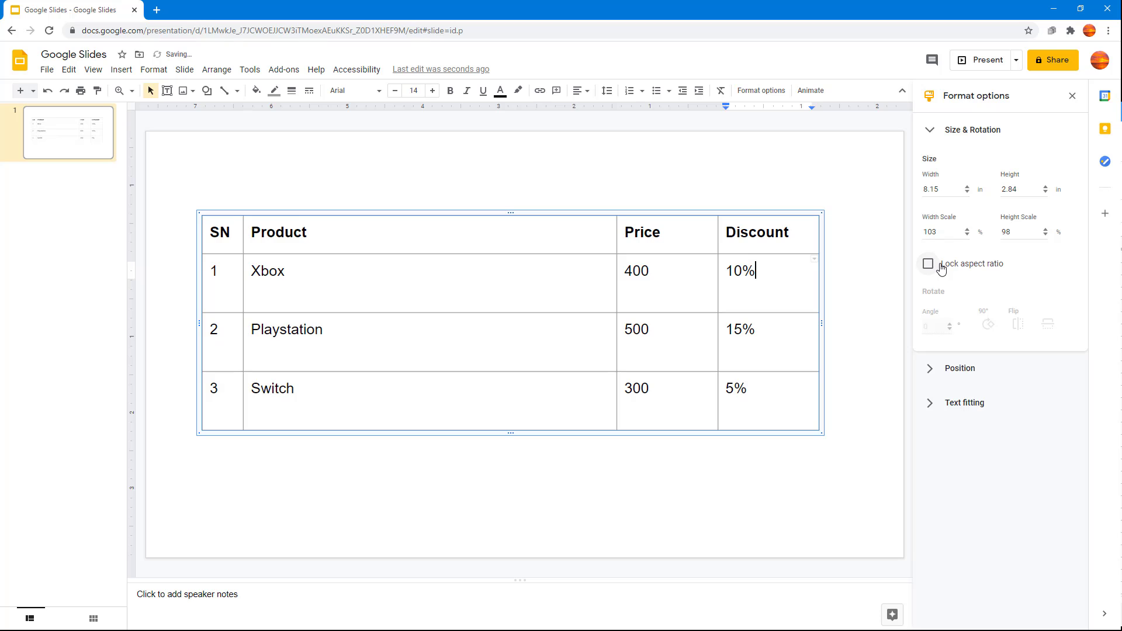
Step: Measure the table's position from Center and shift the table horizontally along X
{"action": "left_click", "coordinate": [930, 131]}
{"action": "left_click", "coordinate": [932, 166]}
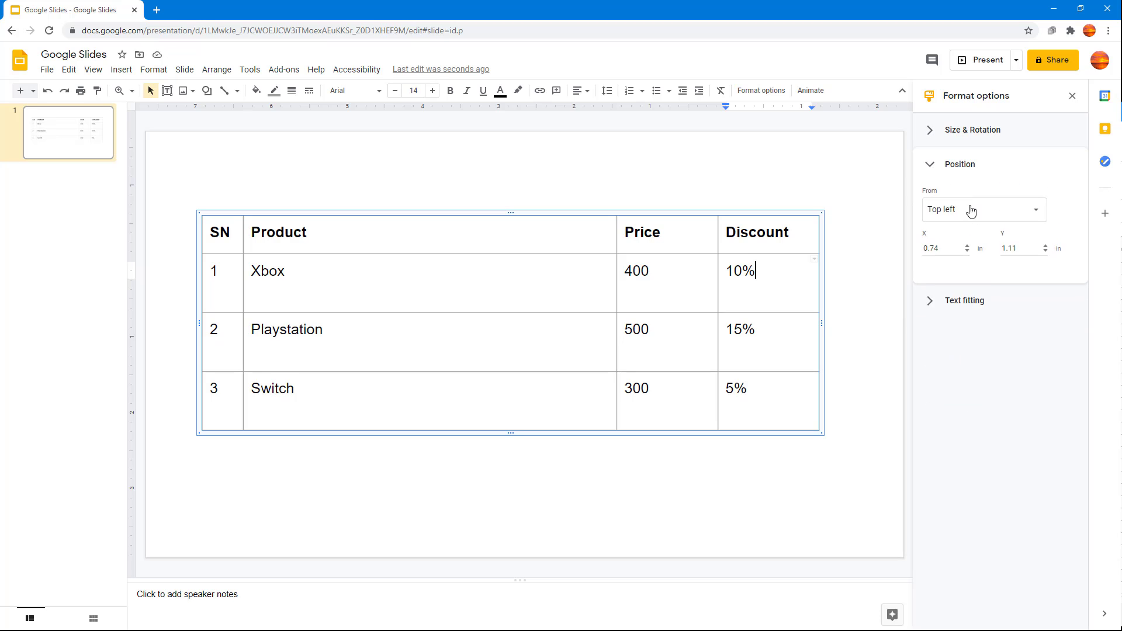
{"action": "left_click", "coordinate": [1004, 218]}
{"action": "left_click", "coordinate": [950, 255]}
{"action": "left_click", "coordinate": [968, 246]}
{"action": "left_click", "coordinate": [968, 246]}
{"action": "left_click", "coordinate": [968, 246]}
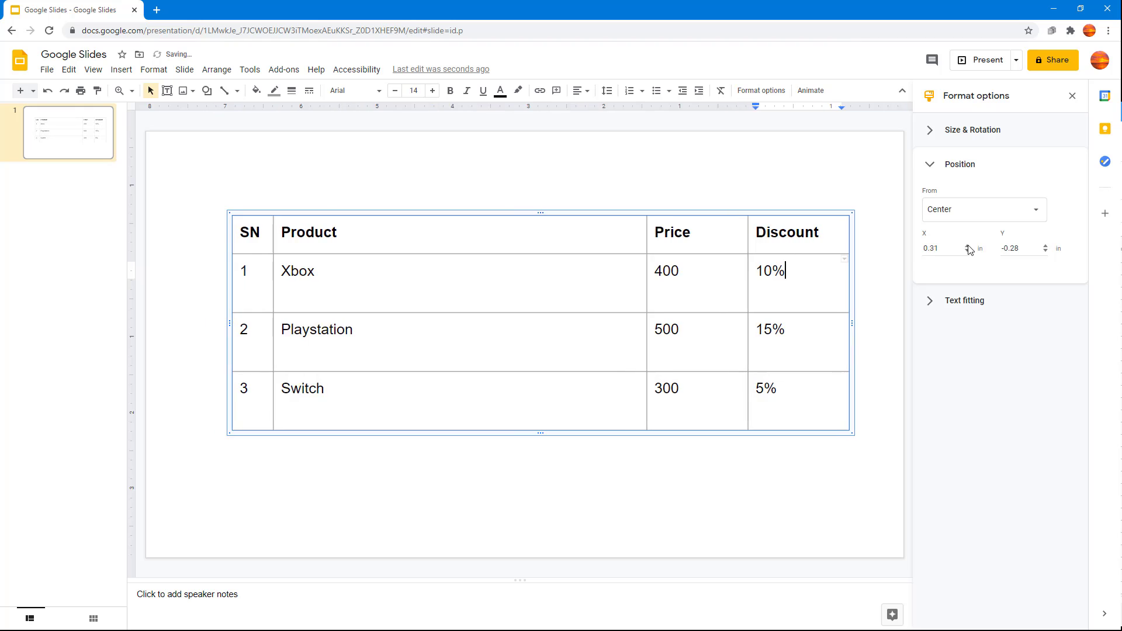
{"action": "left_click", "coordinate": [968, 247]}
{"action": "left_click", "coordinate": [969, 251]}
Step: Center the table on the slide by setting its X and Y position to 0 in
{"action": "left_click_drag", "start_coordinate": [939, 249], "coordinate": [877, 248]}
{"action": "type", "text": "0"}
{"action": "left_click_drag", "start_coordinate": [1040, 251], "coordinate": [968, 266]}
{"action": "type", "text": "0"}
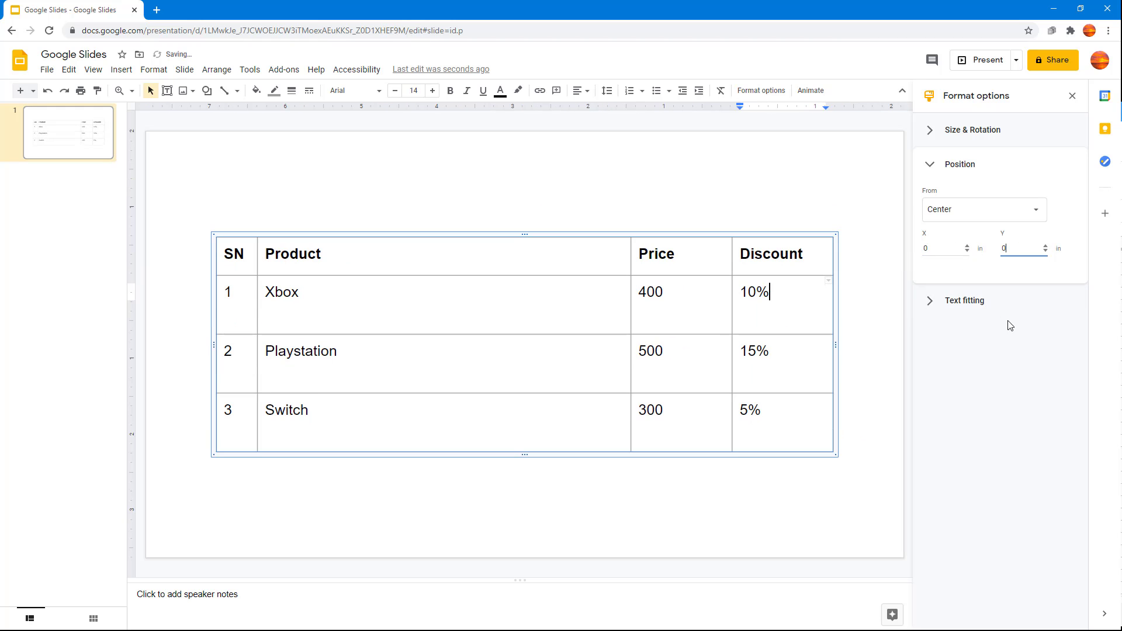
Step: Measure the table's position from Top left and set its X position to 1.53 in
{"action": "left_click", "coordinate": [1027, 218]}
{"action": "left_click", "coordinate": [967, 245]}
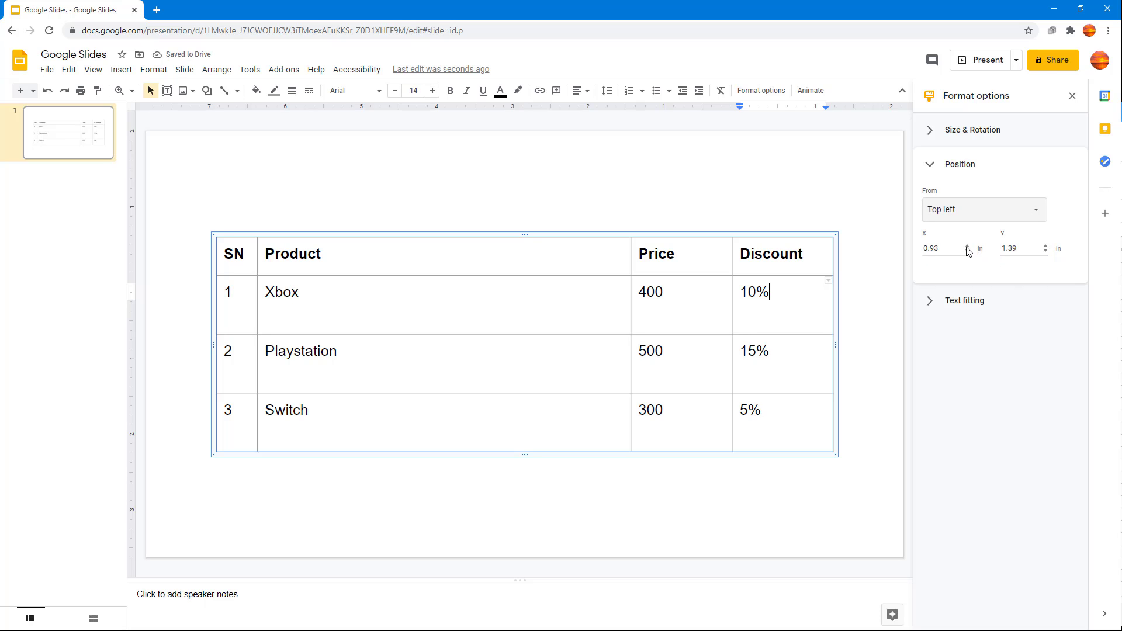
{"action": "left_click", "coordinate": [968, 247]}
{"action": "left_click", "coordinate": [967, 248]}
{"action": "left_click", "coordinate": [967, 247]}
{"action": "left_click", "coordinate": [967, 248]}
{"action": "left_click", "coordinate": [967, 248]}
{"action": "left_click", "coordinate": [968, 247]}
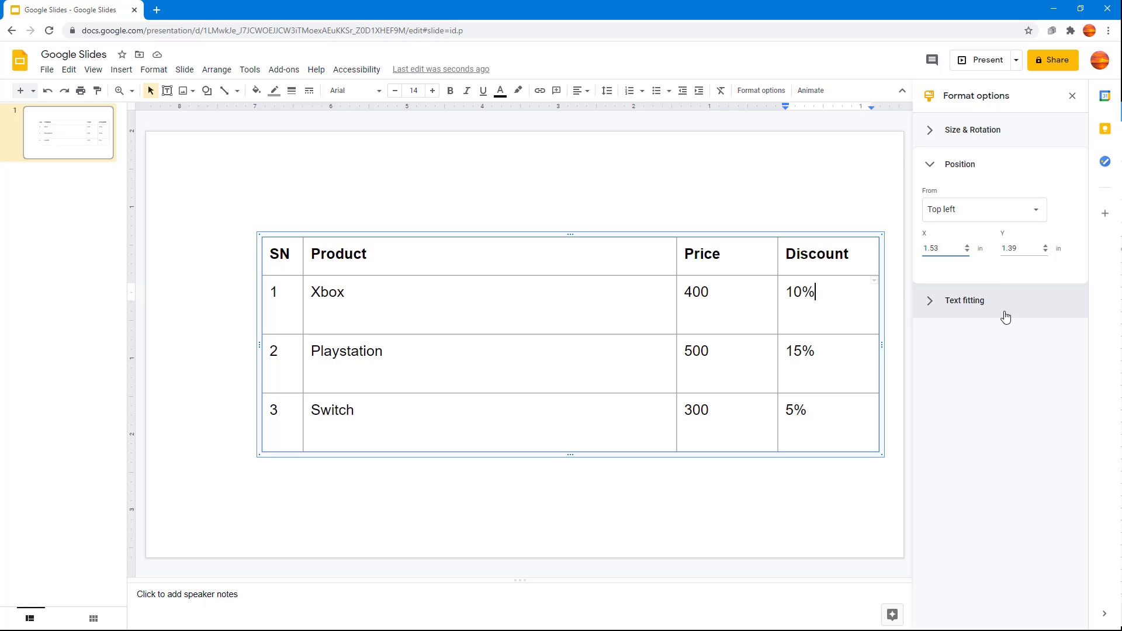
Step: Switch the table's position reference to Center and back to Top left
{"action": "left_click", "coordinate": [968, 216]}
{"action": "left_click", "coordinate": [963, 255]}
{"action": "left_click", "coordinate": [969, 219]}
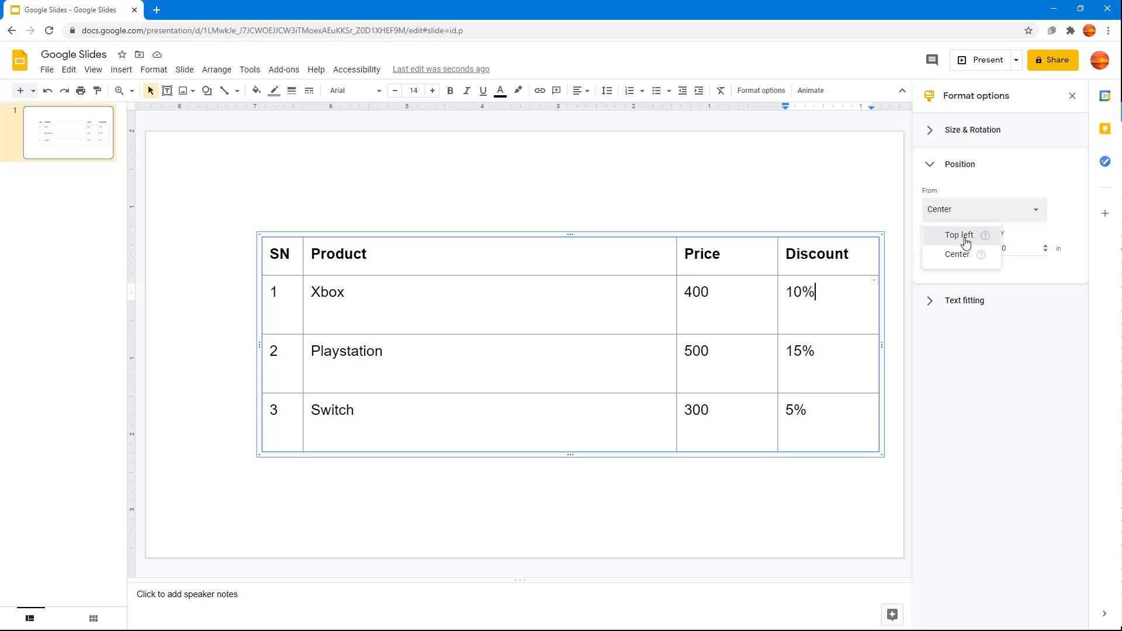
{"action": "left_click", "coordinate": [968, 239]}
{"action": "left_click", "coordinate": [929, 171]}
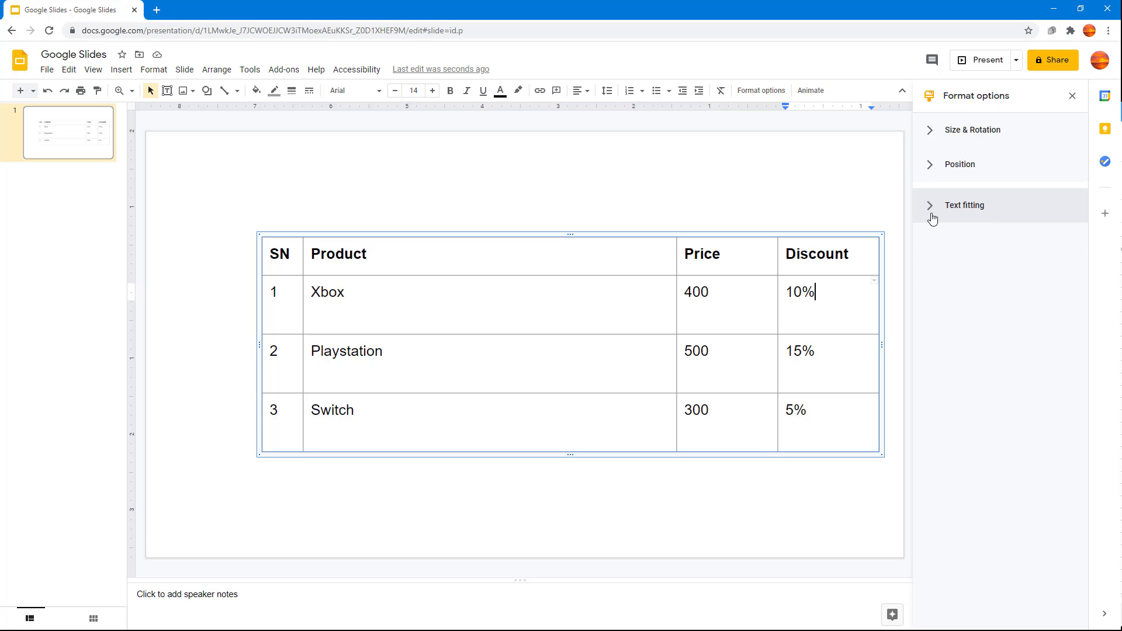
Step: Set the left indentation of the 10% discount cell to 0.4 in and align its text to the right
{"action": "left_click", "coordinate": [930, 201]}
{"action": "left_click", "coordinate": [967, 256]}
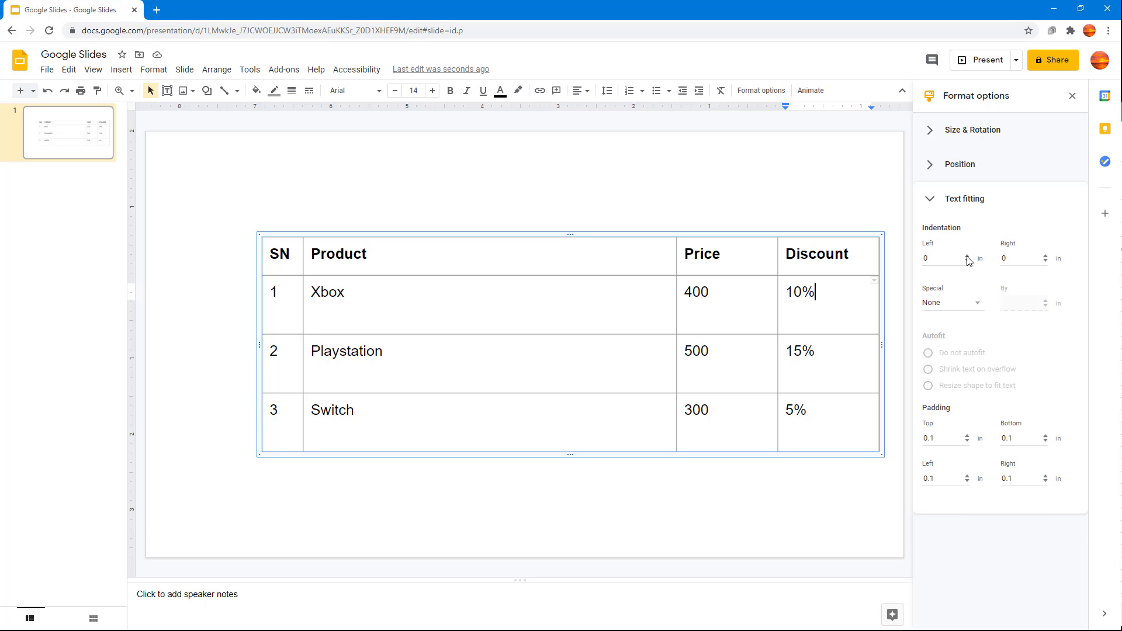
{"action": "left_click", "coordinate": [967, 256]}
{"action": "left_click", "coordinate": [968, 256]}
{"action": "left_click", "coordinate": [968, 256]}
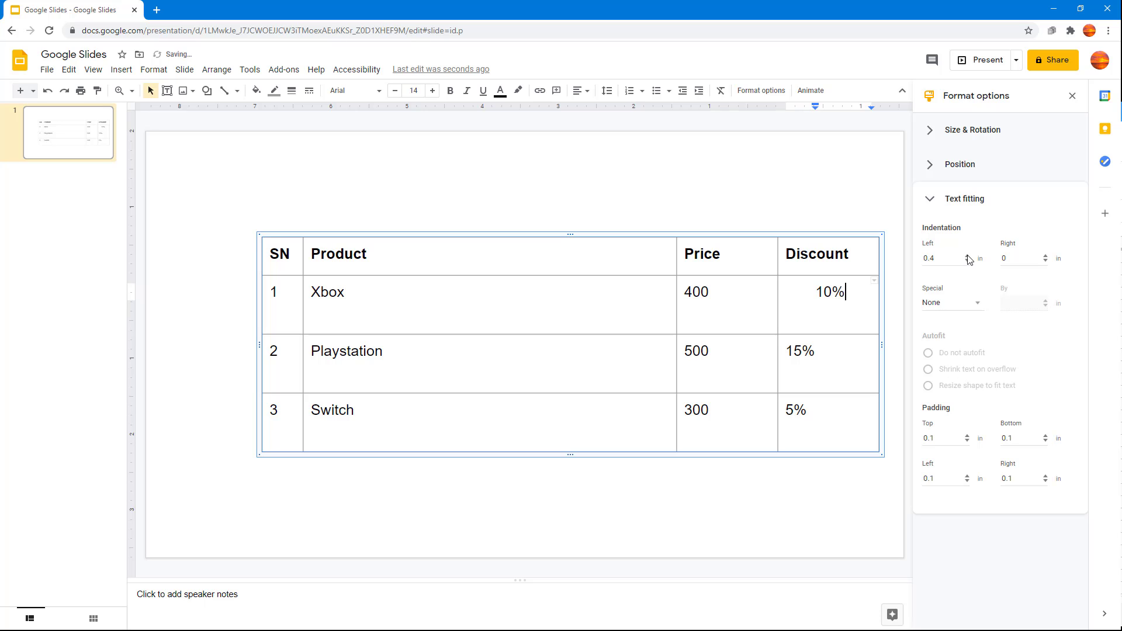
{"action": "left_click", "coordinate": [968, 261]}
{"action": "left_click", "coordinate": [968, 261]}
{"action": "left_click", "coordinate": [968, 262]}
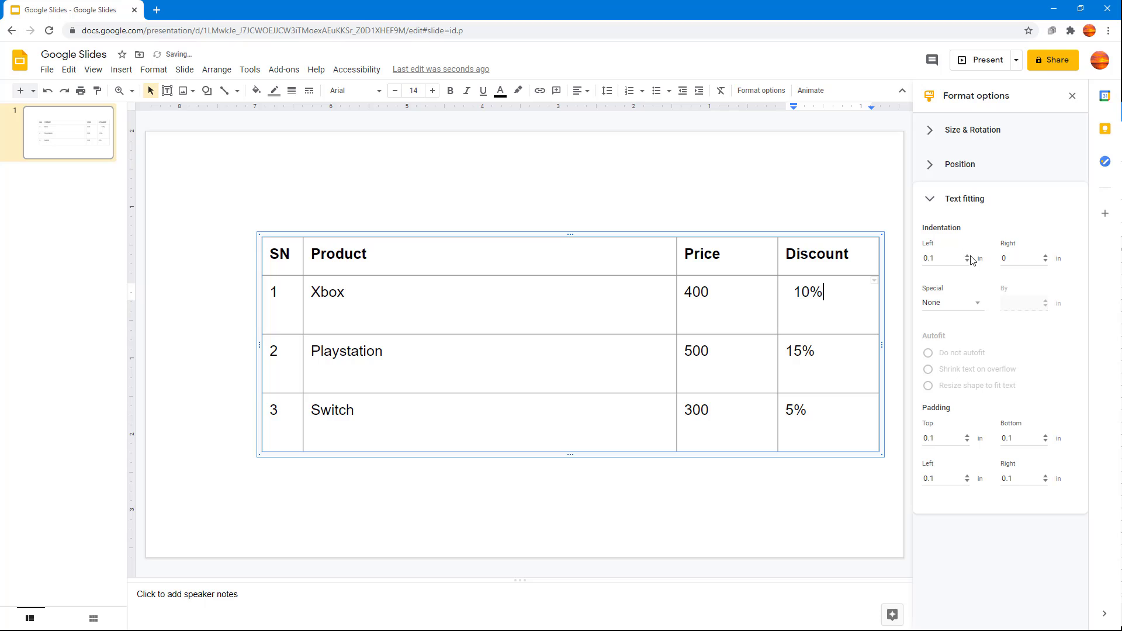
{"action": "left_click", "coordinate": [968, 256]}
{"action": "left_click", "coordinate": [968, 256]}
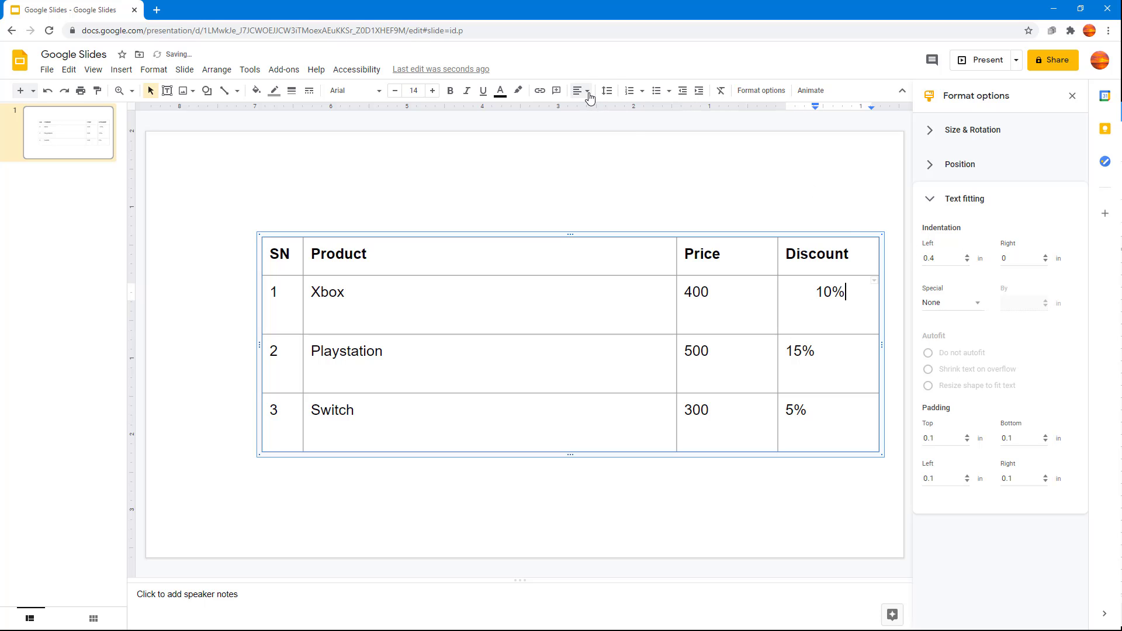
{"action": "left_click", "coordinate": [580, 91]}
{"action": "left_click", "coordinate": [612, 110]}
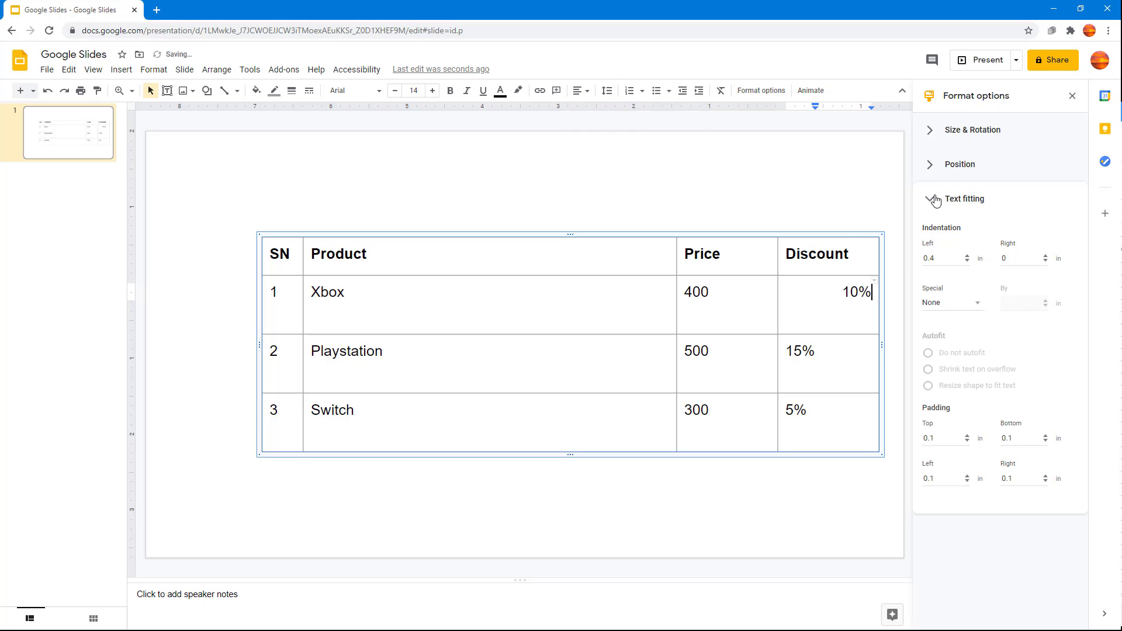
Step: Set the 10% cell's right indentation to 0.5 in and its special indentation to First Line
{"action": "left_click", "coordinate": [1048, 255]}
{"action": "left_click", "coordinate": [1049, 255]}
{"action": "left_click", "coordinate": [1048, 255]}
{"action": "left_click", "coordinate": [1048, 256]}
{"action": "left_click", "coordinate": [1048, 256]}
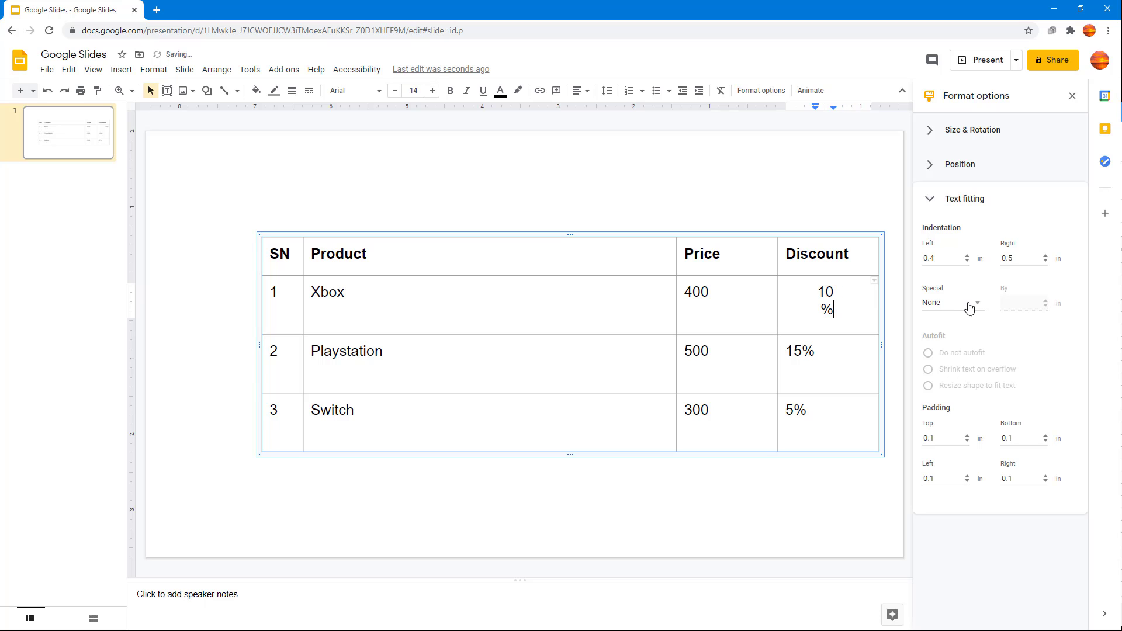
{"action": "left_click", "coordinate": [969, 308]}
{"action": "left_click", "coordinate": [976, 343]}
Step: Add the filler text "erret" directly after Xbox and "trrtrttrt" on the following line of the same cell
{"action": "left_click", "coordinate": [490, 284]}
{"action": "type", "text": "erret   "}
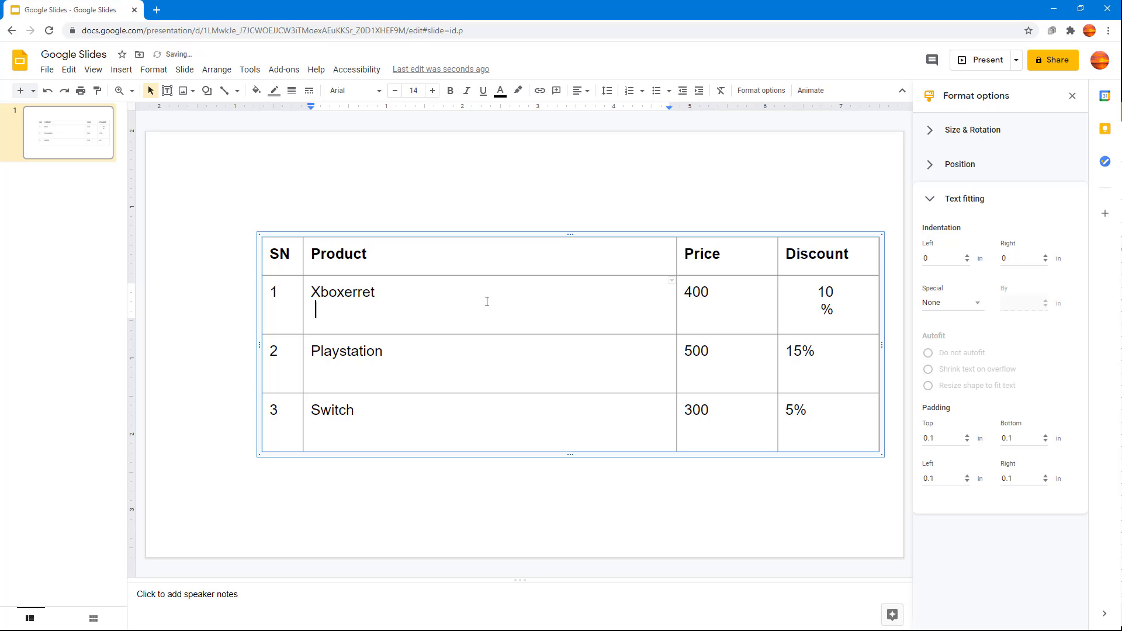
{"action": "type", "text": "trrtrttrt"}
Step: Apply a First Line special indentation of 0.41 in to all text in the Xbox cell
{"action": "key", "text": "ctrl+a"}
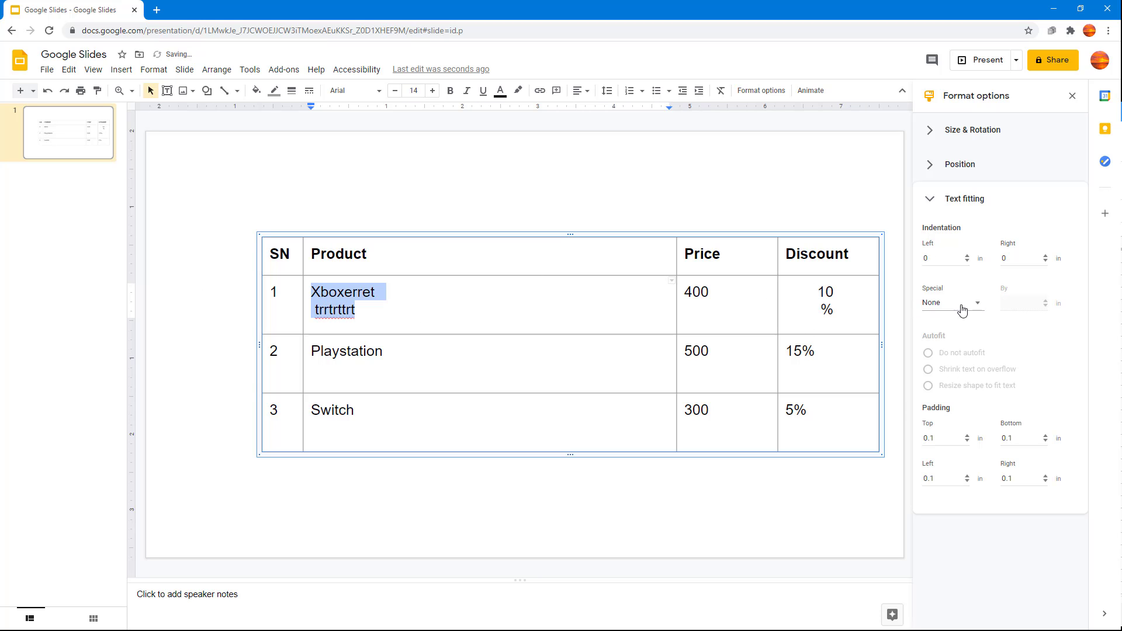
{"action": "left_click", "coordinate": [963, 308]}
{"action": "left_click", "coordinate": [966, 341]}
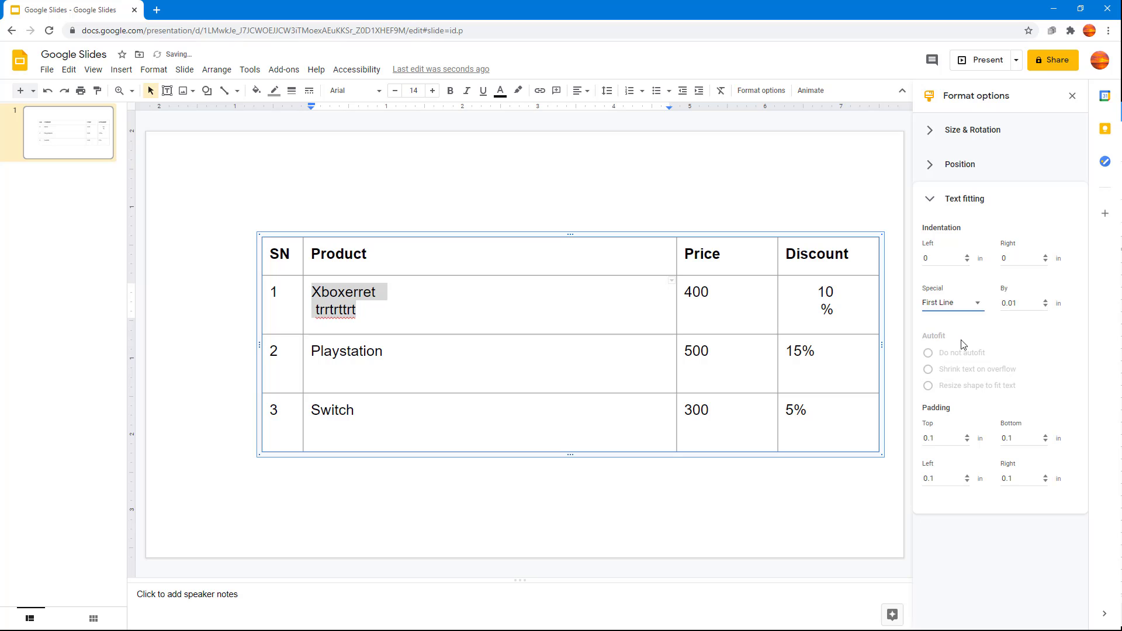
{"action": "left_click", "coordinate": [1046, 301]}
{"action": "left_click", "coordinate": [1046, 300]}
{"action": "left_click", "coordinate": [1046, 301]}
{"action": "left_click", "coordinate": [1045, 300]}
{"action": "left_click", "coordinate": [527, 318]}
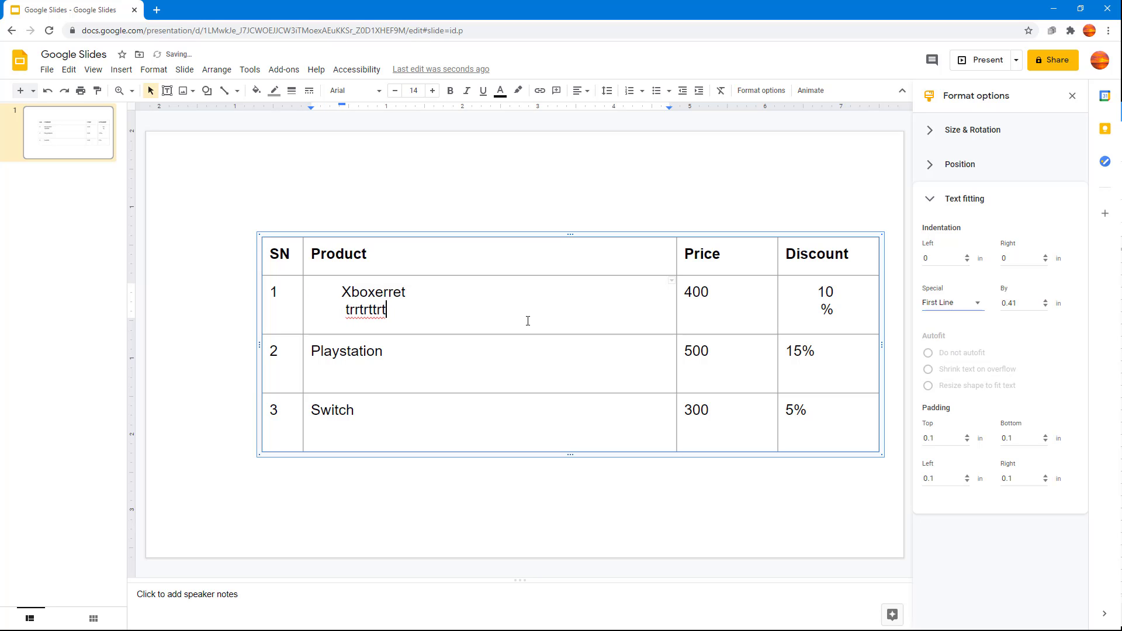
Step: Extend the Xbox cell's first line with "erttete erte" and append repeated copies of "erret erttete erte" until the text fills six lines
{"action": "left_click", "coordinate": [460, 298]}
{"action": "type", "text": "erttete erte"}
{"action": "key", "text": "ctrl+shift+Left"}
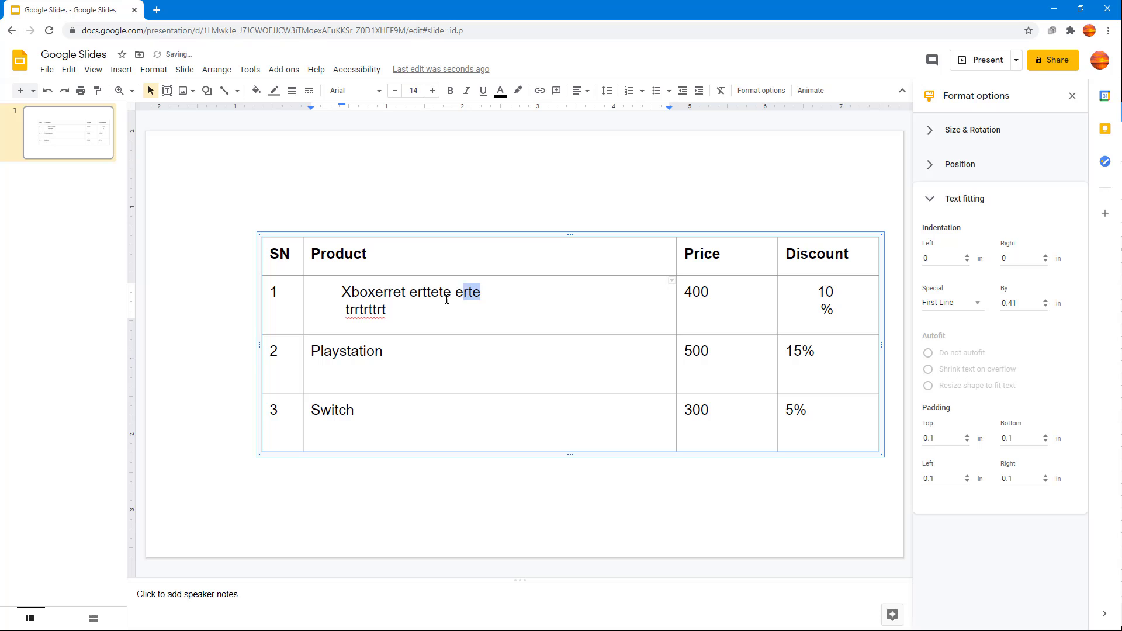
{"action": "key", "text": "shift+Left"}
{"action": "key", "text": "shift+Left"}
{"action": "key", "text": "shift+Left"}
{"action": "key", "text": "shift+Left"}
{"action": "key", "text": "shift+Left"}
{"action": "key", "text": "shift+Left"}
{"action": "key", "text": "shift+Left"}
{"action": "key", "text": "shift+Left"}
{"action": "key", "text": "shift+Left"}
{"action": "key", "text": "shift+Left"}
{"action": "key", "text": "shift+Left"}
{"action": "key", "text": "shift+Left"}
{"action": "key", "text": "shift+Left"}
{"action": "key", "text": "shift+Left"}
{"action": "key", "text": "ctrl+c"}
{"action": "left_click", "coordinate": [514, 303]}
{"action": "key", "text": "ctrl+v"}
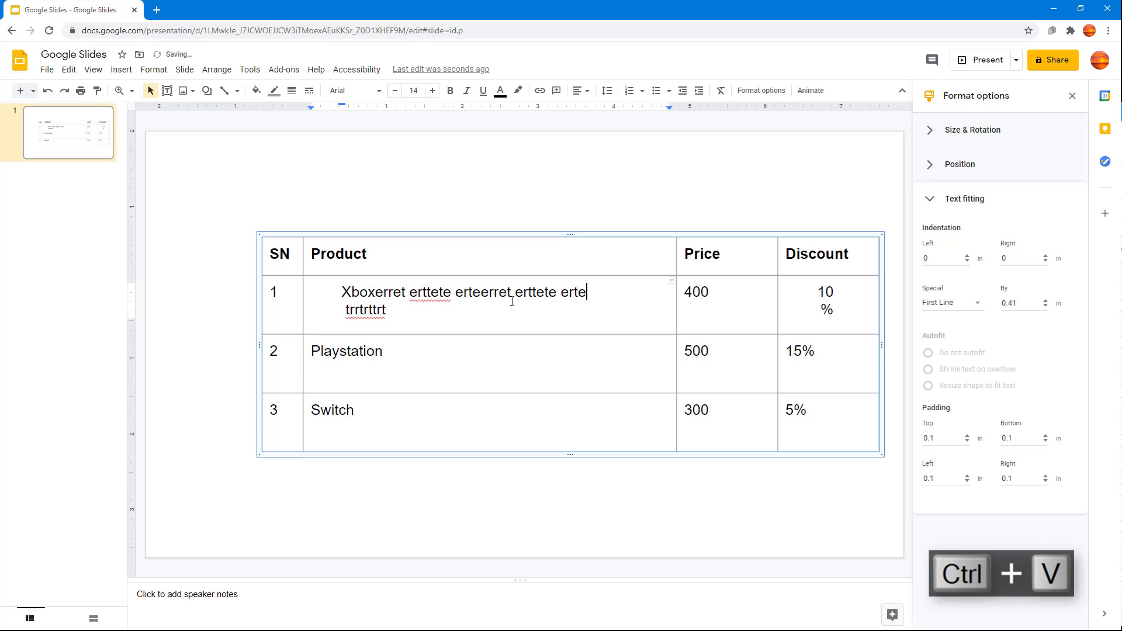
{"action": "key", "text": "ctrl+v"}
{"action": "key", "text": "ctrl+v"}
{"action": "key", "text": "ctrl+v"}
{"action": "key", "text": "ctrl+v"}
{"action": "key", "text": "ctrl+v"}
{"action": "key", "text": "ctrl+v"}
{"action": "key", "text": "ctrl+v"}
{"action": "key", "text": "ctrl+v"}
{"action": "key", "text": "ctrl+v"}
{"action": "key", "text": "ctrl+v"}
{"action": "key", "text": "ctrl+v"}
{"action": "key", "text": "ctrl+v"}
{"action": "key", "text": "ctrl+v"}
{"action": "key", "text": "ctrl+v"}
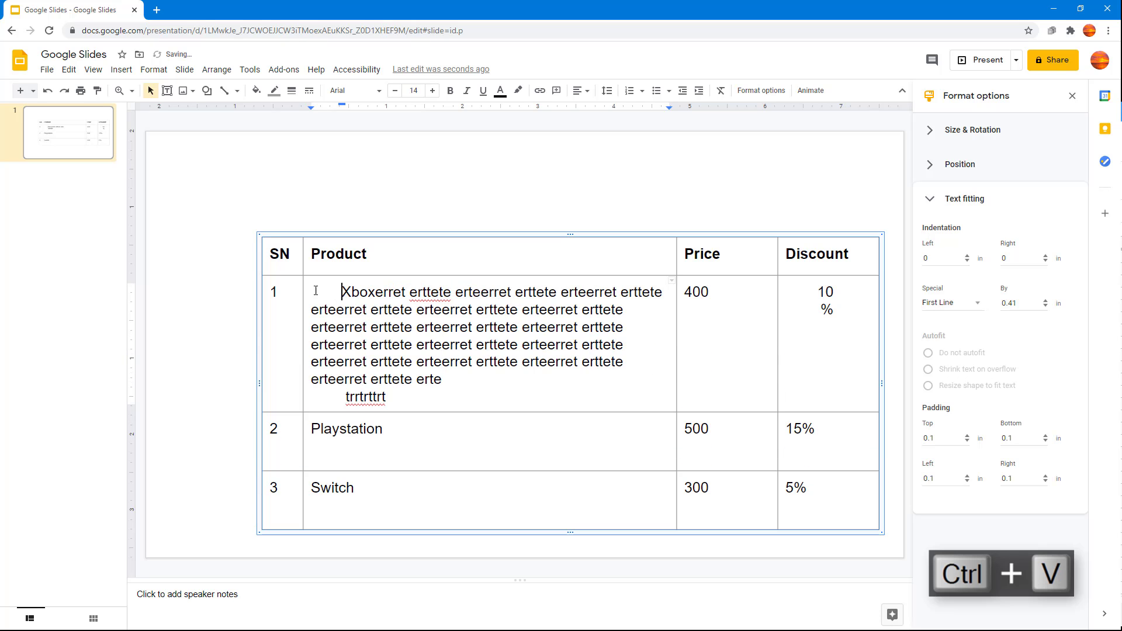
Step: Change the special indentation of all text in the Xbox cell to Hanging
{"action": "key", "text": "ctrl+a"}
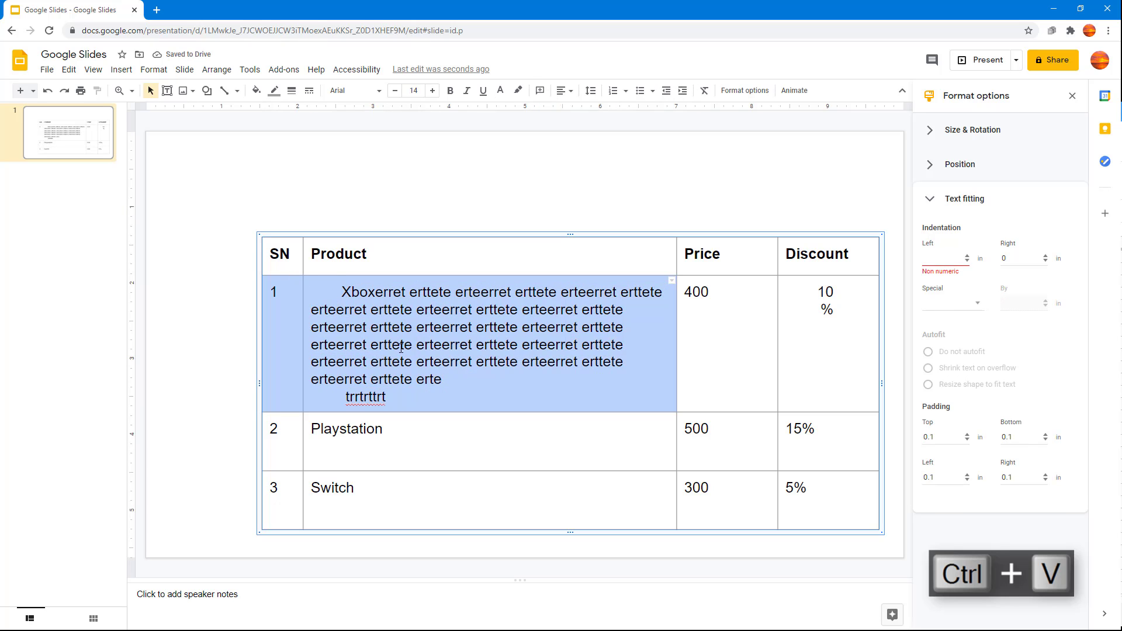
{"action": "left_click", "coordinate": [401, 344]}
{"action": "left_click_drag", "start_coordinate": [439, 407], "coordinate": [331, 290]}
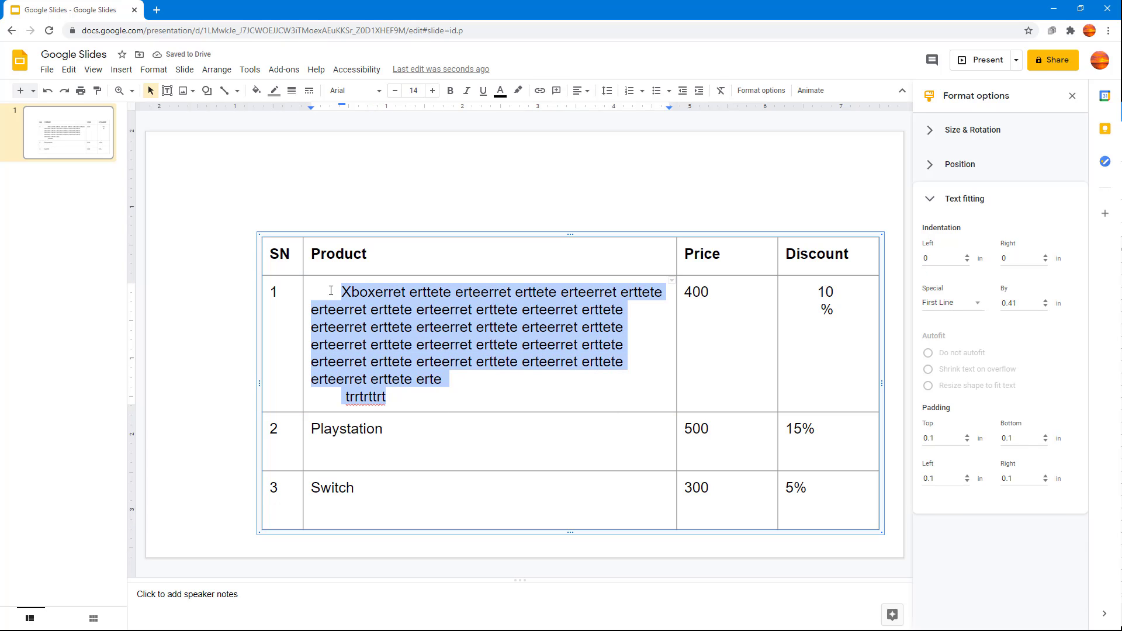
{"action": "left_click", "coordinate": [972, 303]}
{"action": "left_click", "coordinate": [966, 368]}
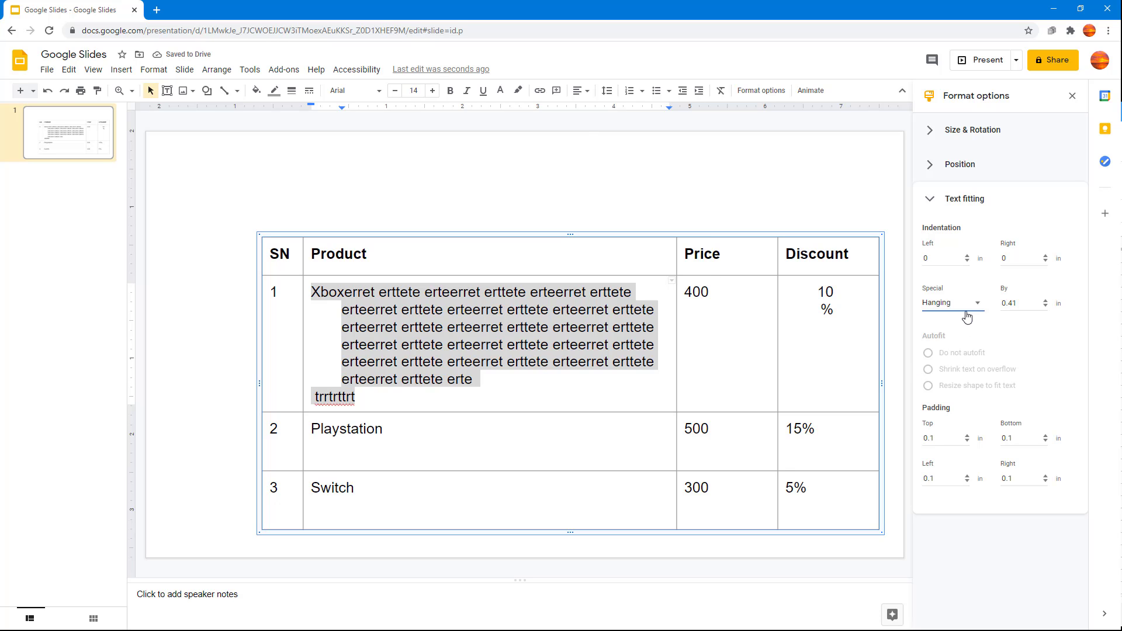
{"action": "key", "text": "Tab"}
{"action": "type", "text": "0"}
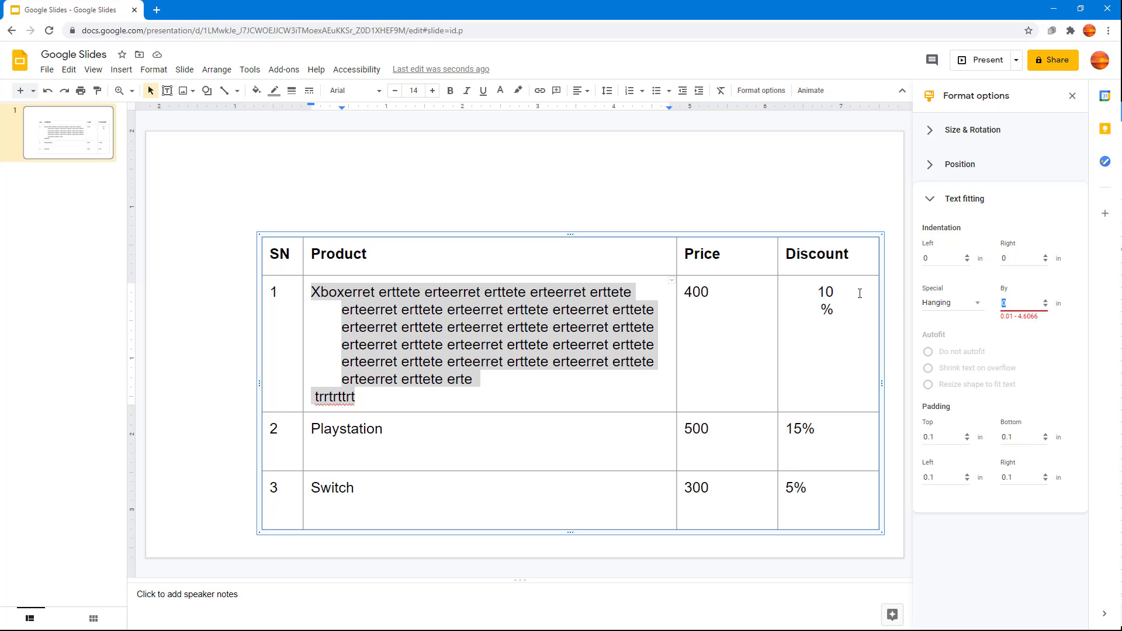
{"action": "type", "text": ".-01"}
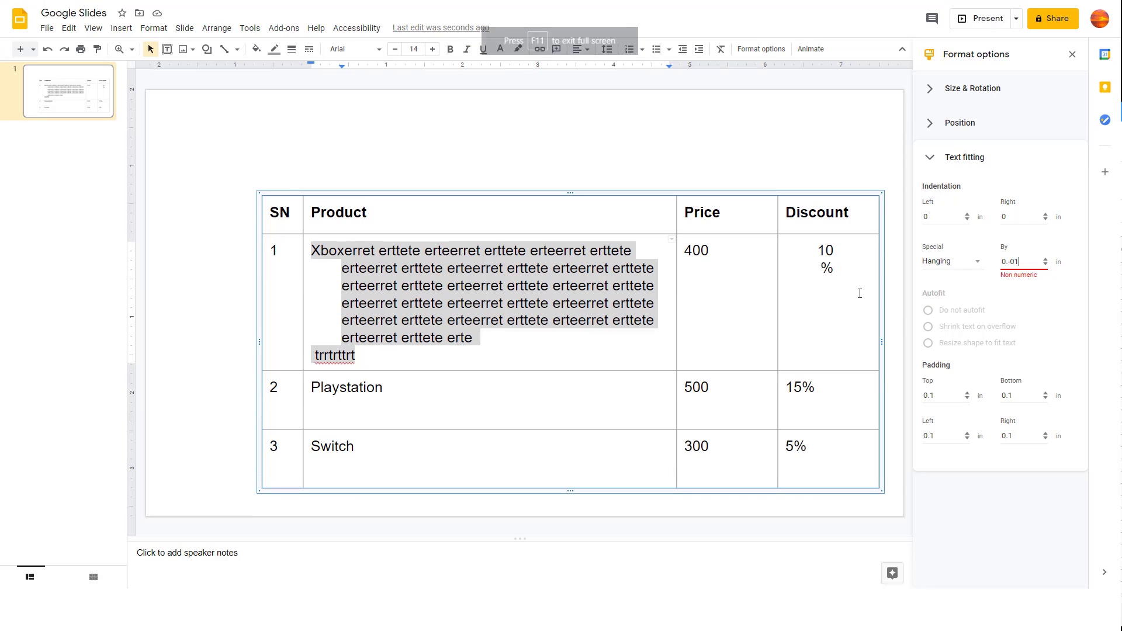
{"action": "key", "text": "F11"}
{"action": "type", "text": "-"}
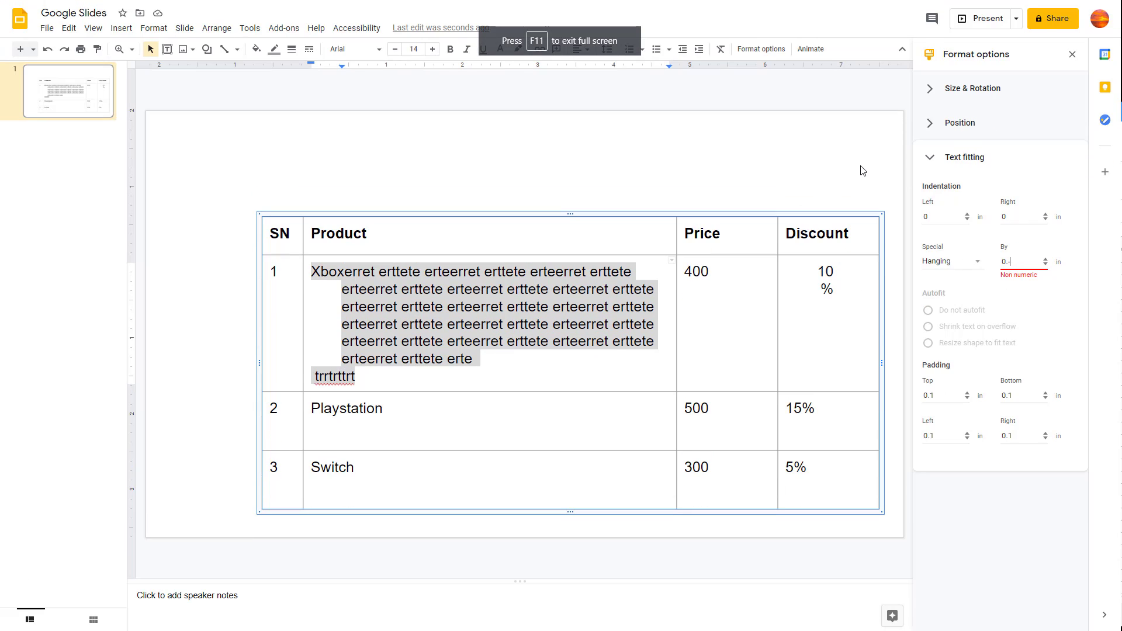
{"action": "key", "text": "F11"}
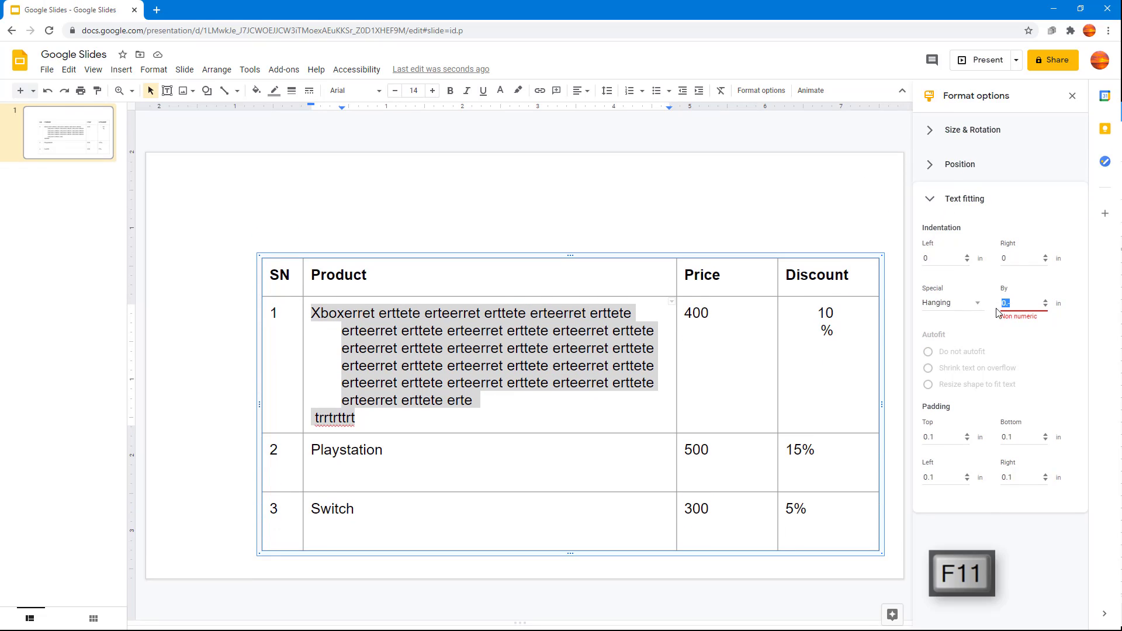
Step: Set the hanging indentation amount of the Xbox cell's text to 0.01 in
{"action": "key", "text": "BackSpace"}
{"action": "type", "text": "011"}
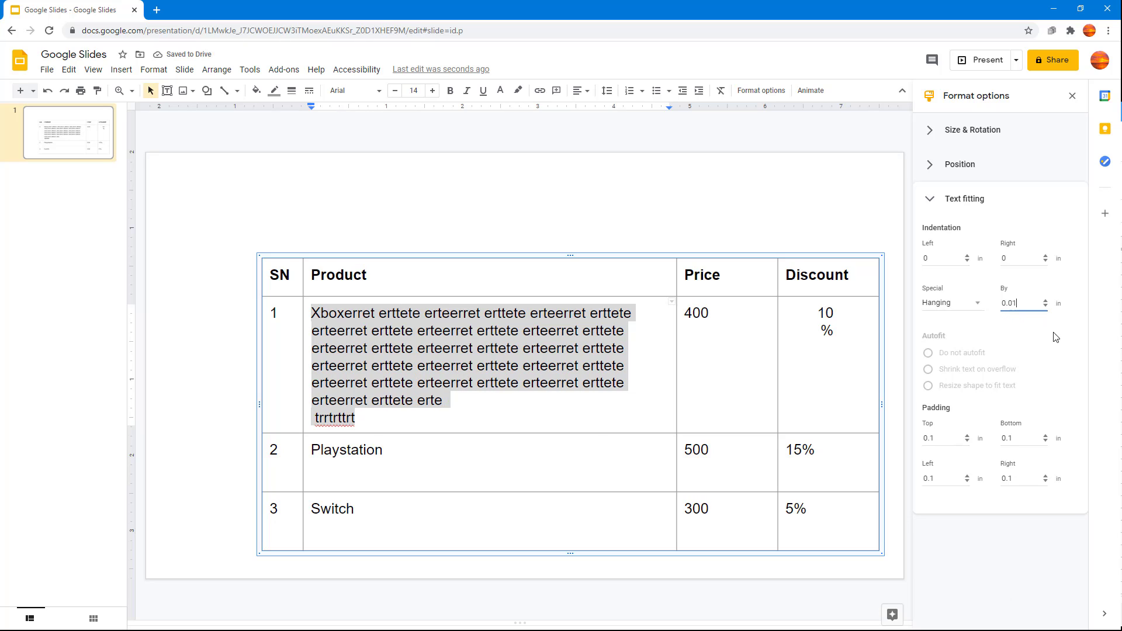
Step: Increase the top and bottom padding of the Xbox cell to 0.5 in each
{"action": "left_click", "coordinate": [968, 436]}
{"action": "left_click", "coordinate": [968, 436]}
{"action": "left_click", "coordinate": [968, 436]}
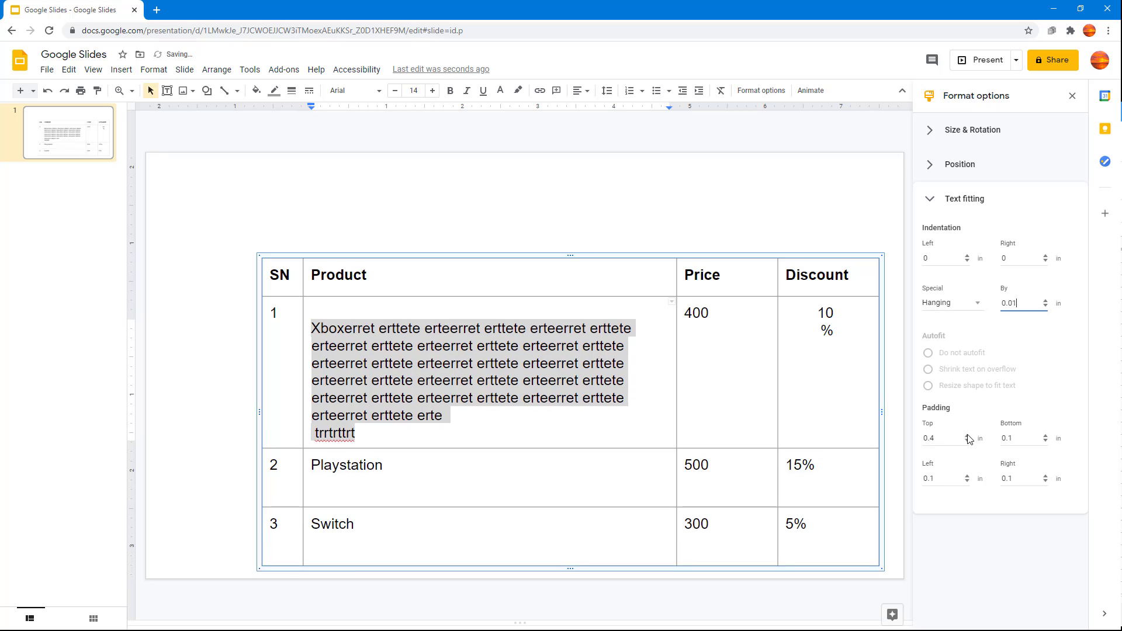
{"action": "left_click", "coordinate": [968, 436]}
{"action": "left_click", "coordinate": [1045, 436]}
{"action": "left_click", "coordinate": [1045, 435]}
{"action": "left_click", "coordinate": [1045, 435]}
{"action": "left_click", "coordinate": [1046, 436]}
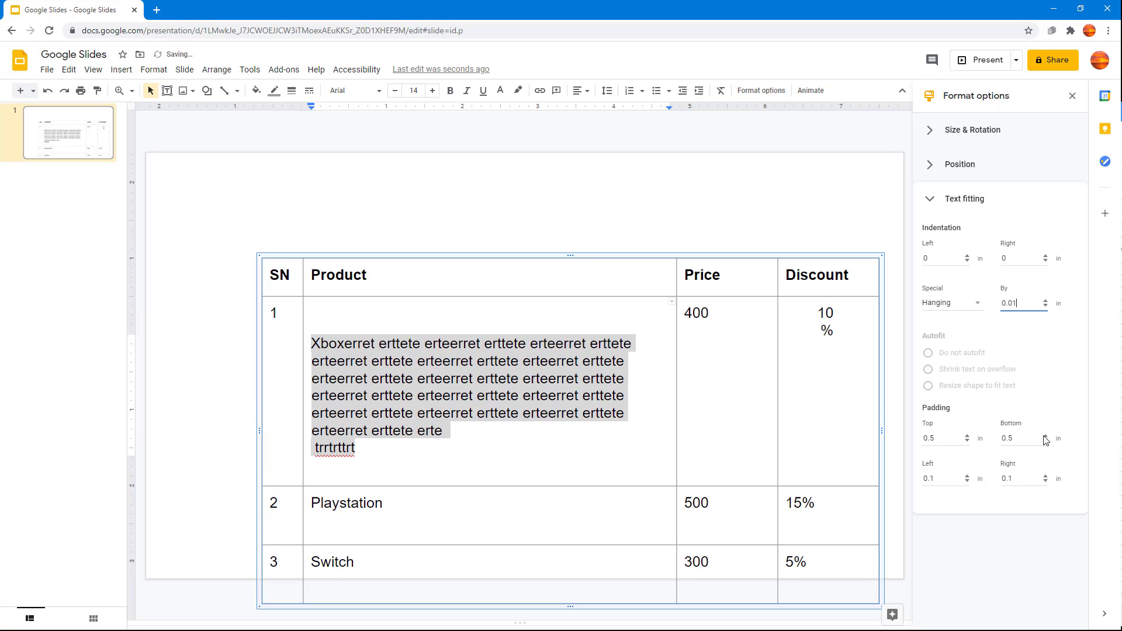
Step: Increase the Xbox cell's left padding to 0.4 in and its right padding to 0.7 in
{"action": "left_click", "coordinate": [968, 475]}
{"action": "left_click", "coordinate": [968, 475]}
{"action": "left_click", "coordinate": [968, 475]}
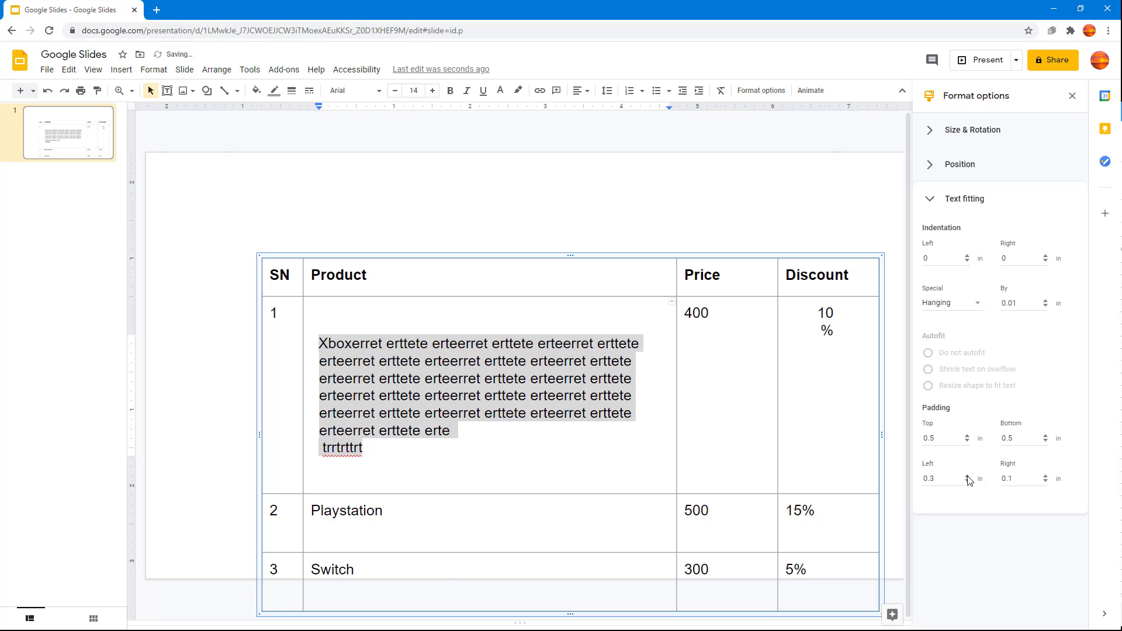
{"action": "left_click", "coordinate": [1047, 476]}
{"action": "left_click", "coordinate": [1047, 476]}
{"action": "left_click", "coordinate": [1046, 476]}
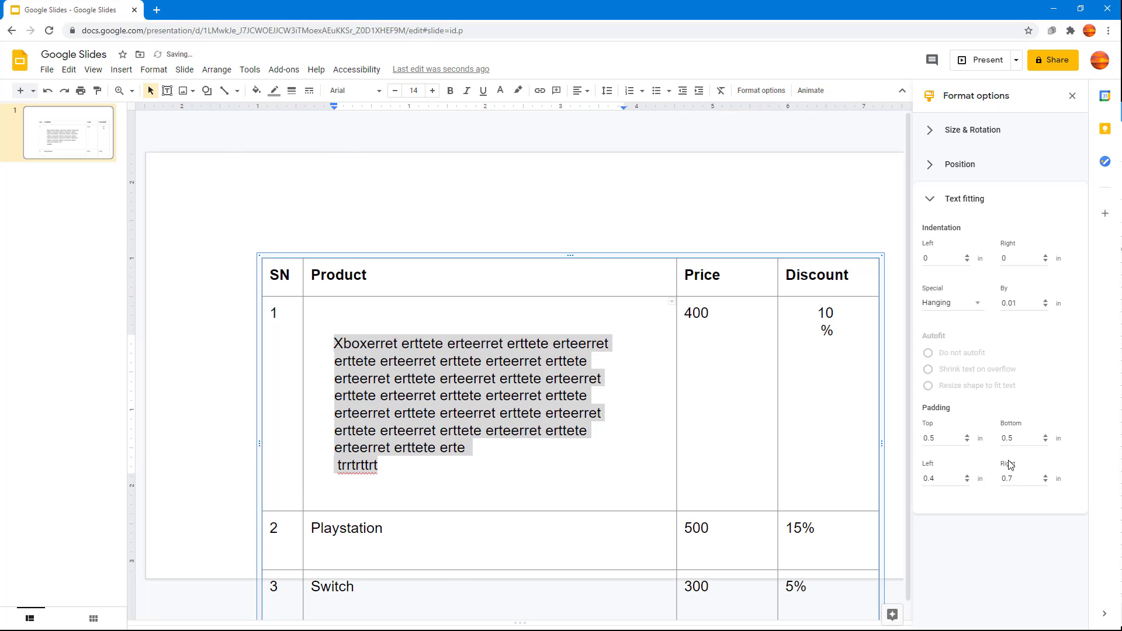